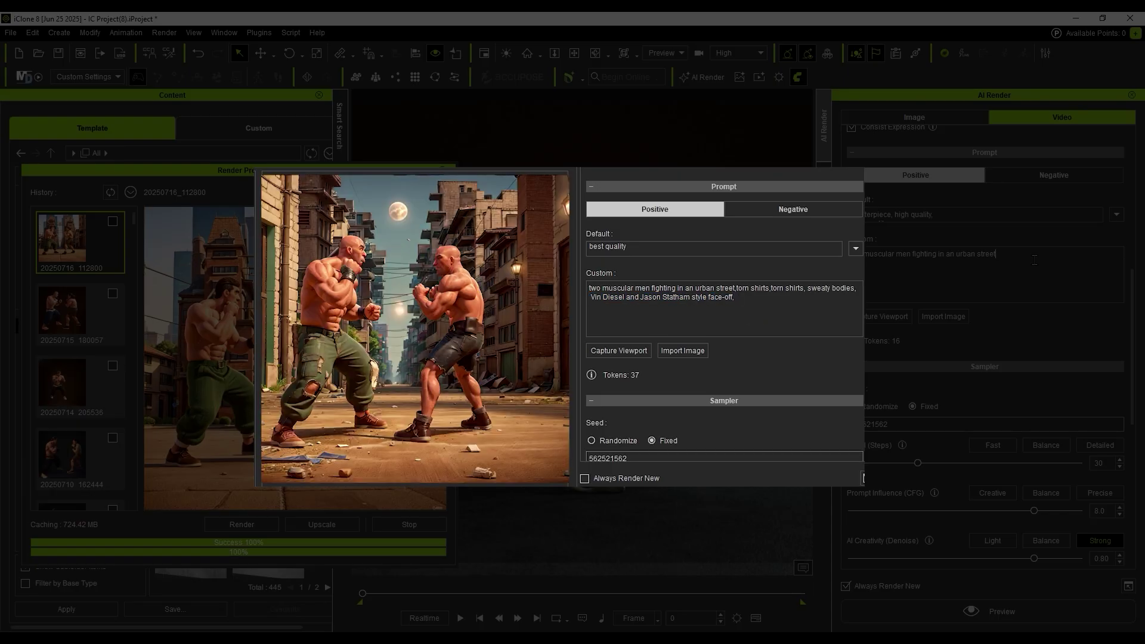
Add lines about intense expressions and motion to the custom prompt, then generate the cartoon render.
left_click_drag(589, 315, 787, 320)
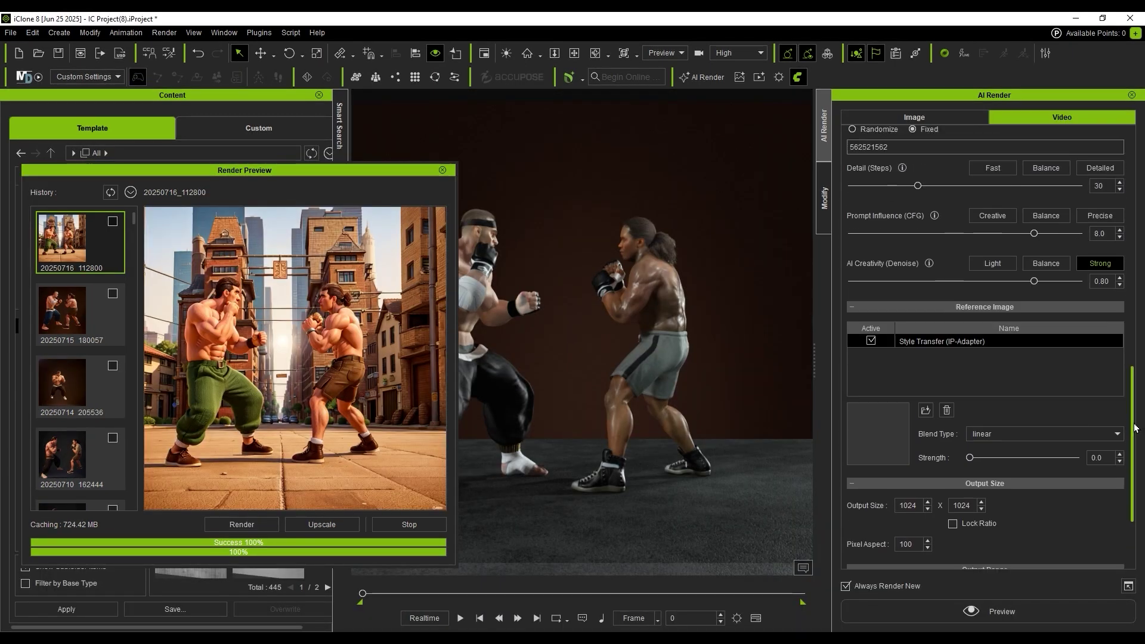
left_click(1025, 610)
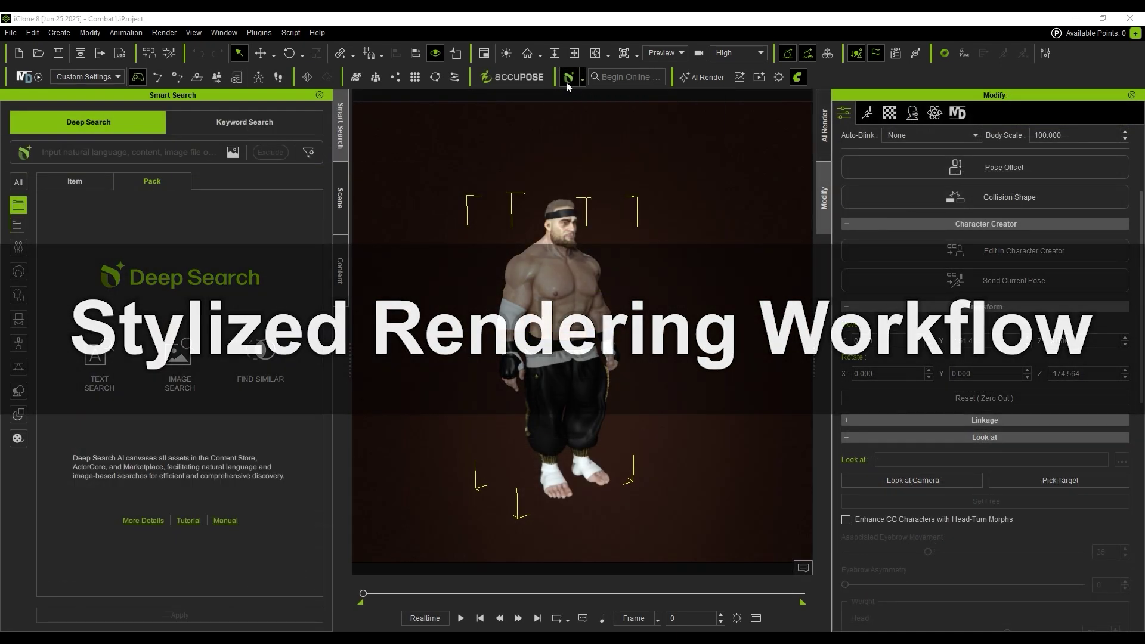
Deep Search 'street fight between two men', filter to Motion, and open the Hand to Hand Combat pack.
type("street fight between two men")
key("Return")
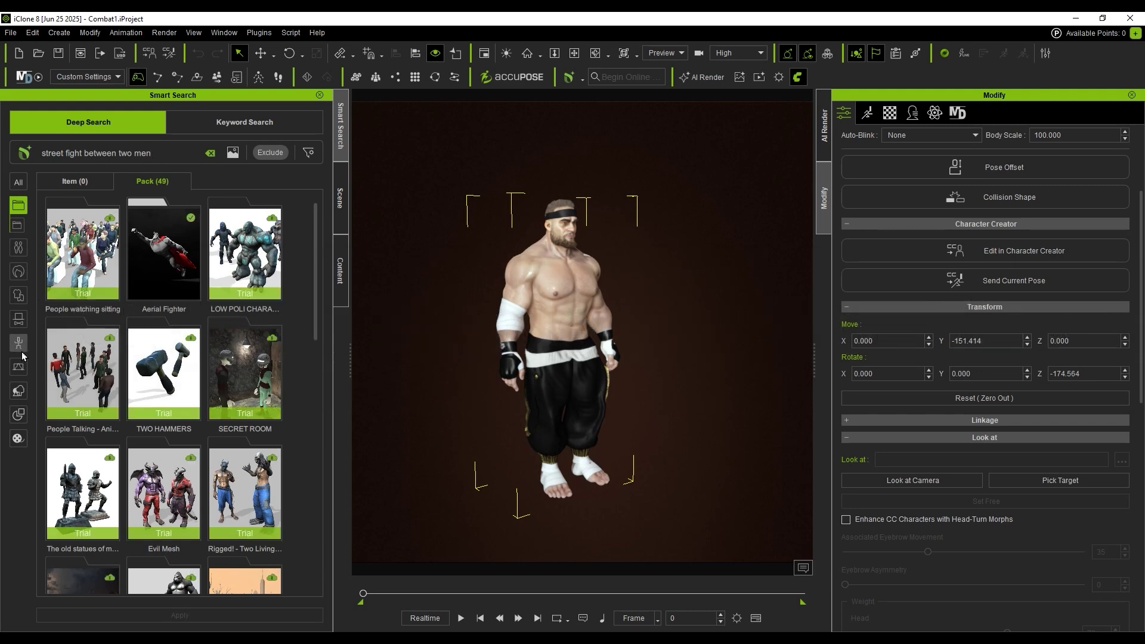
left_click(22, 348)
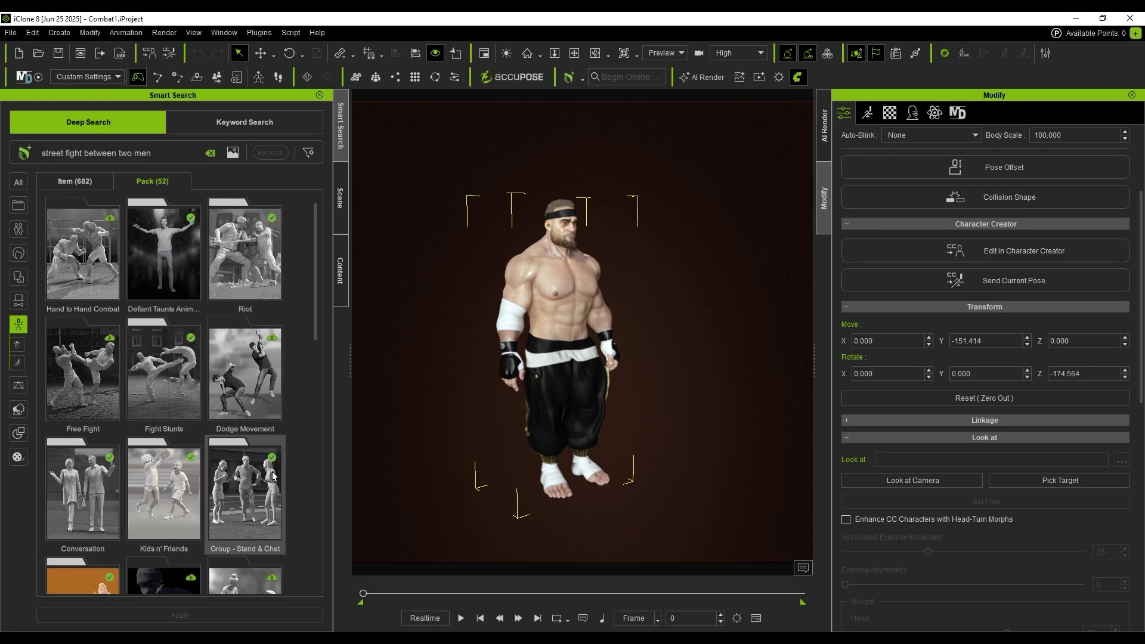
left_click(84, 265)
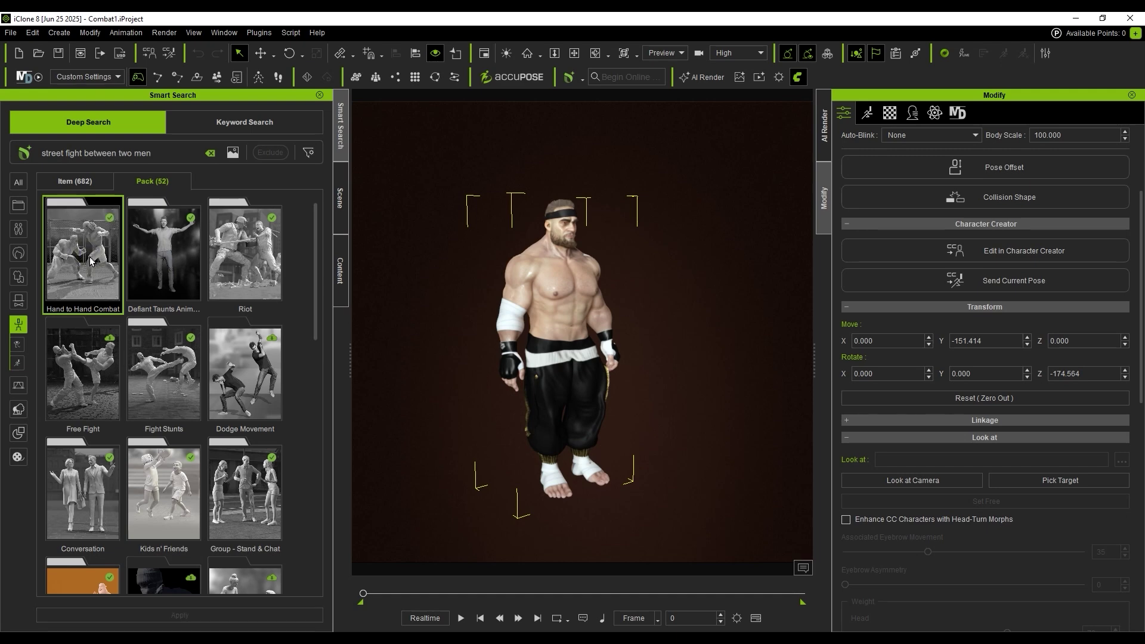
double_click(90, 261)
Apply B3_Attack_Reverse Turning Kick from the Hand to Hand Combat pack to the fighter.
double_click(192, 261)
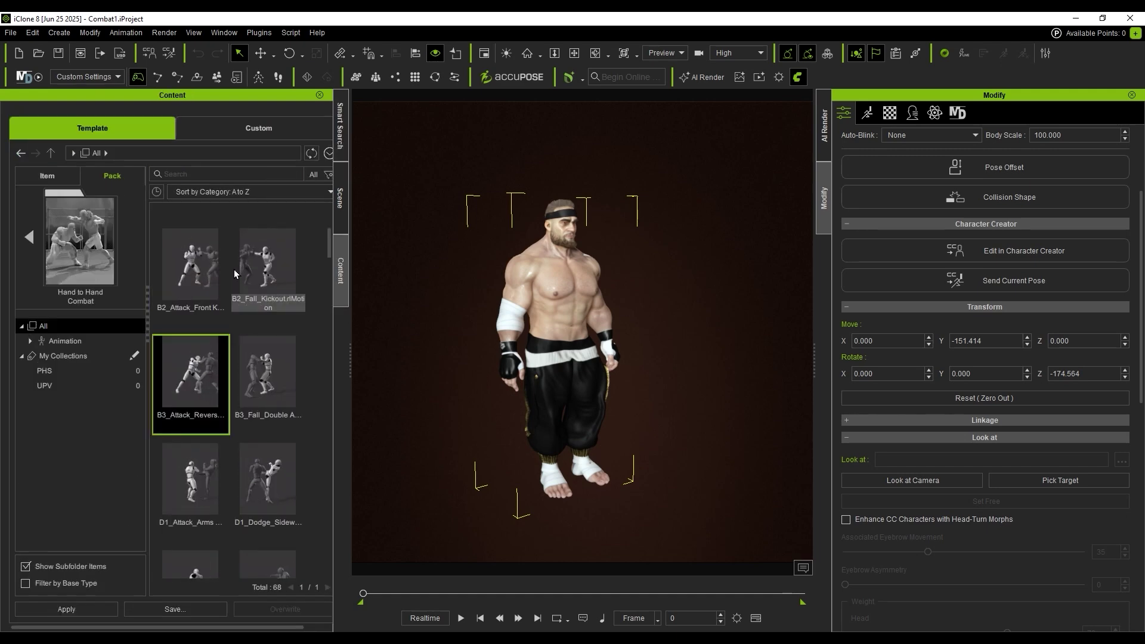
scroll(203, 253, "down", 1)
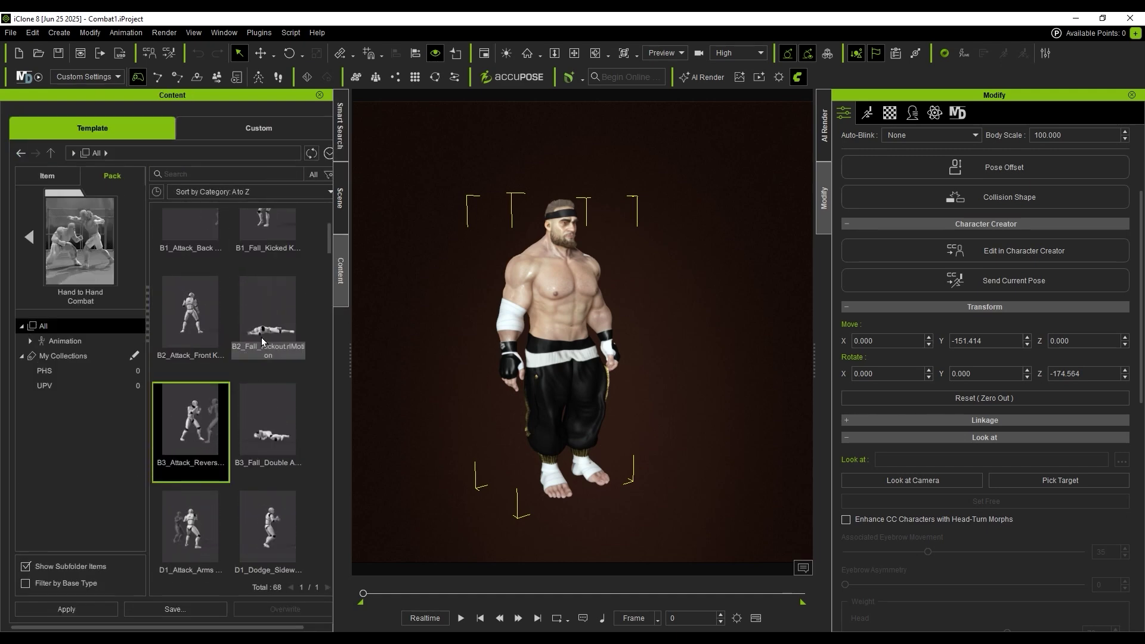
scroll(268, 334, "down", 1)
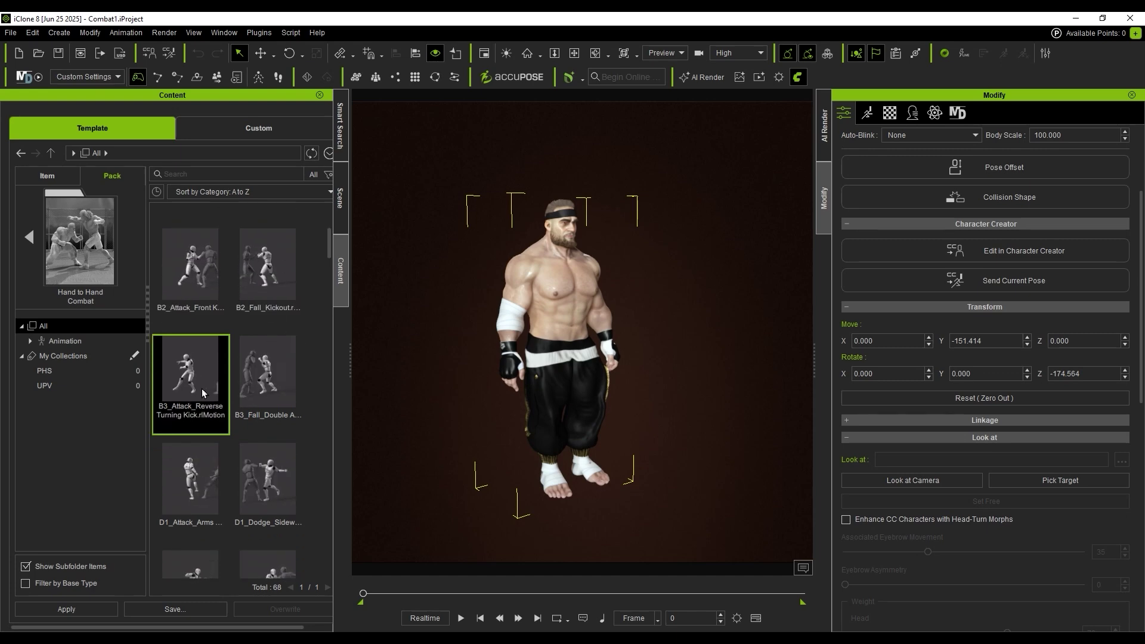
left_click_drag(200, 391, 551, 341)
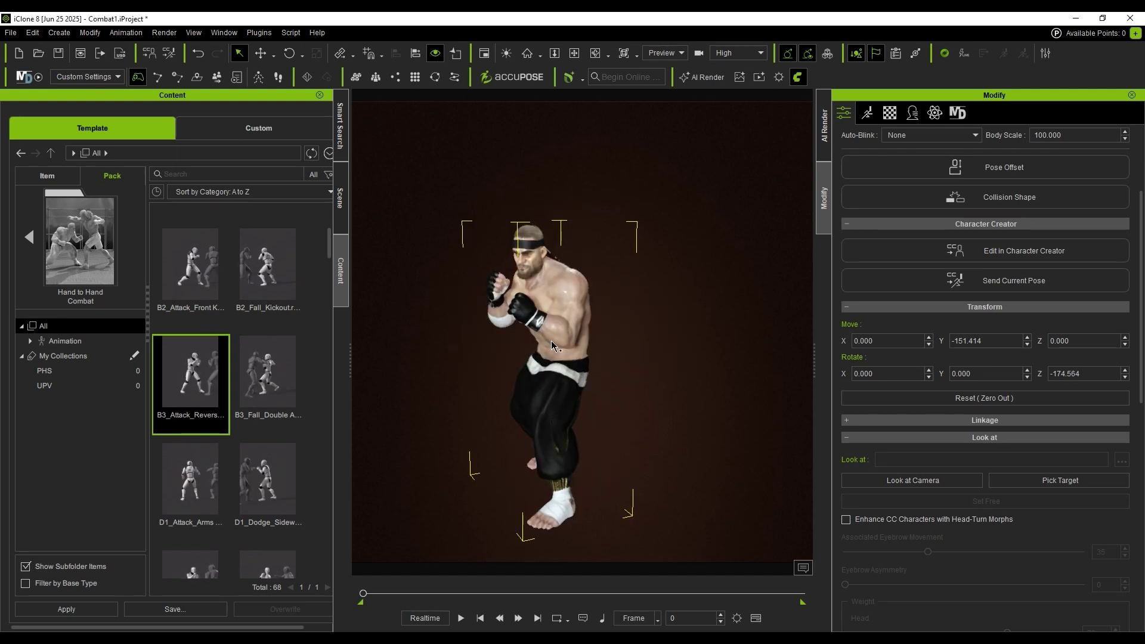
Play the kick animation, then rewind the timeline to frame 0.
left_click(460, 618)
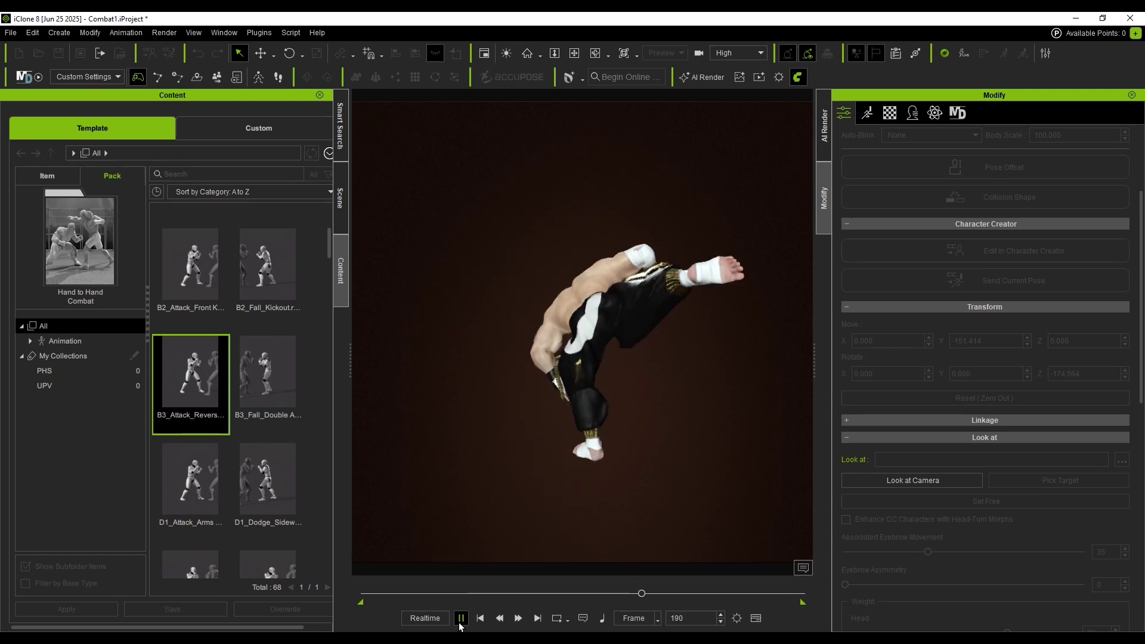
left_click(460, 619)
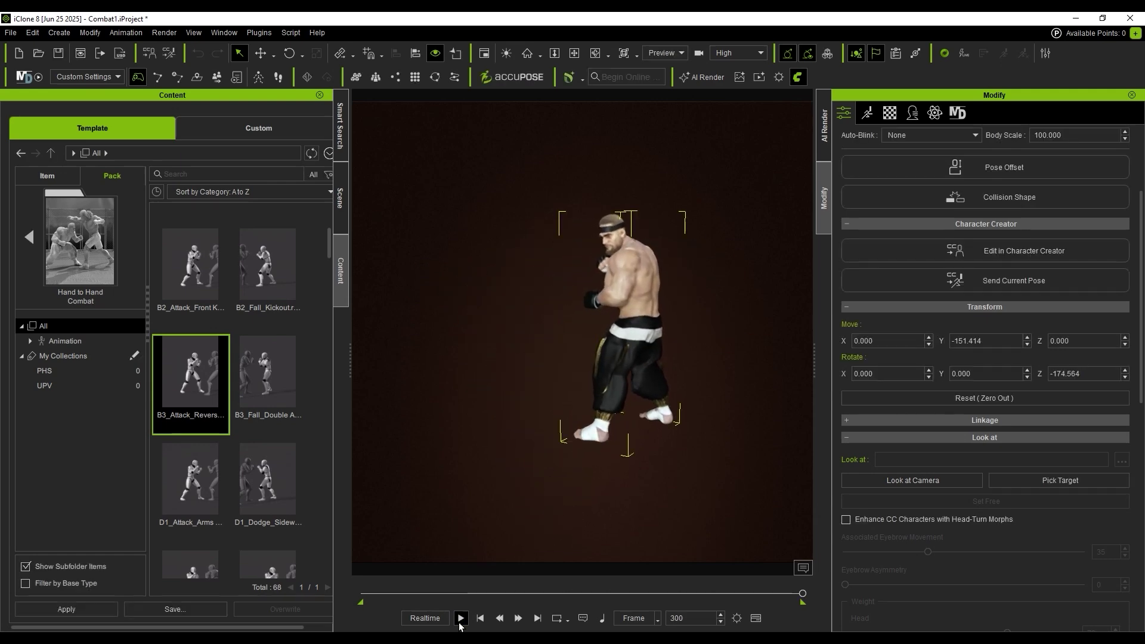
left_click(391, 592)
left_click_drag(390, 592, 363, 593)
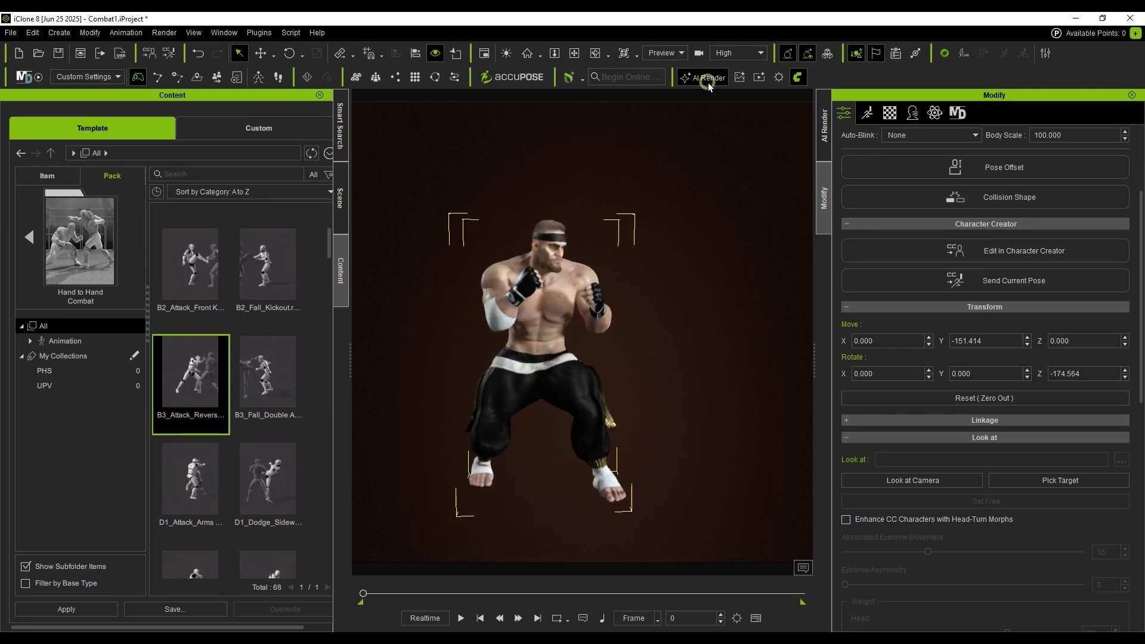
Apply the 3D Cartoon Image Style preset from the AI Render style gallery.
scroll(686, 358, "down", 1)
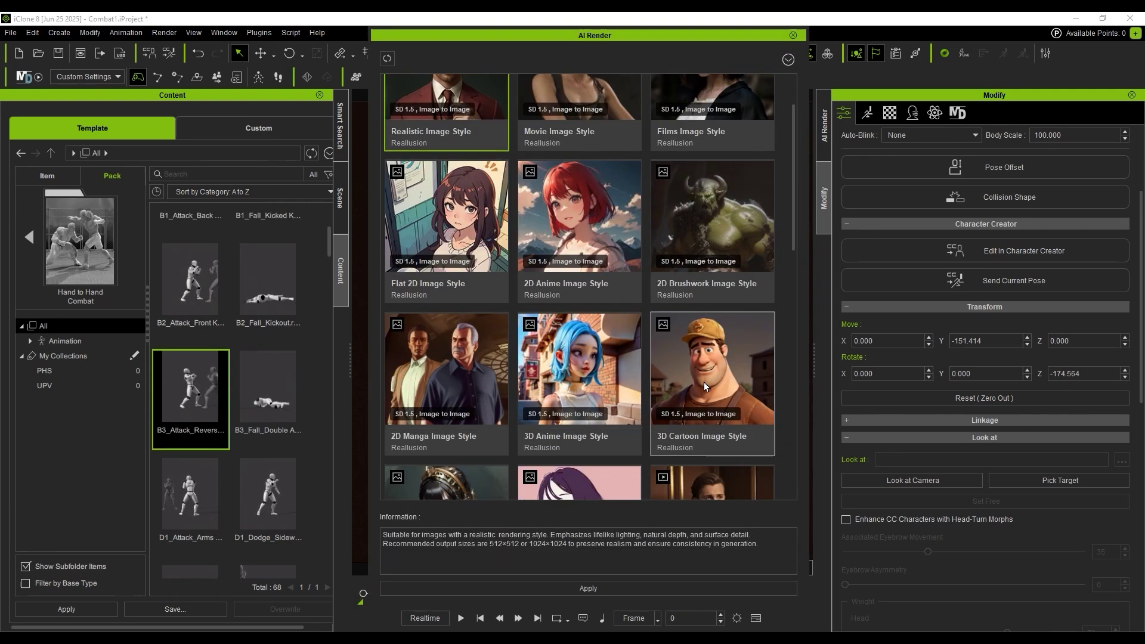
left_click(706, 381)
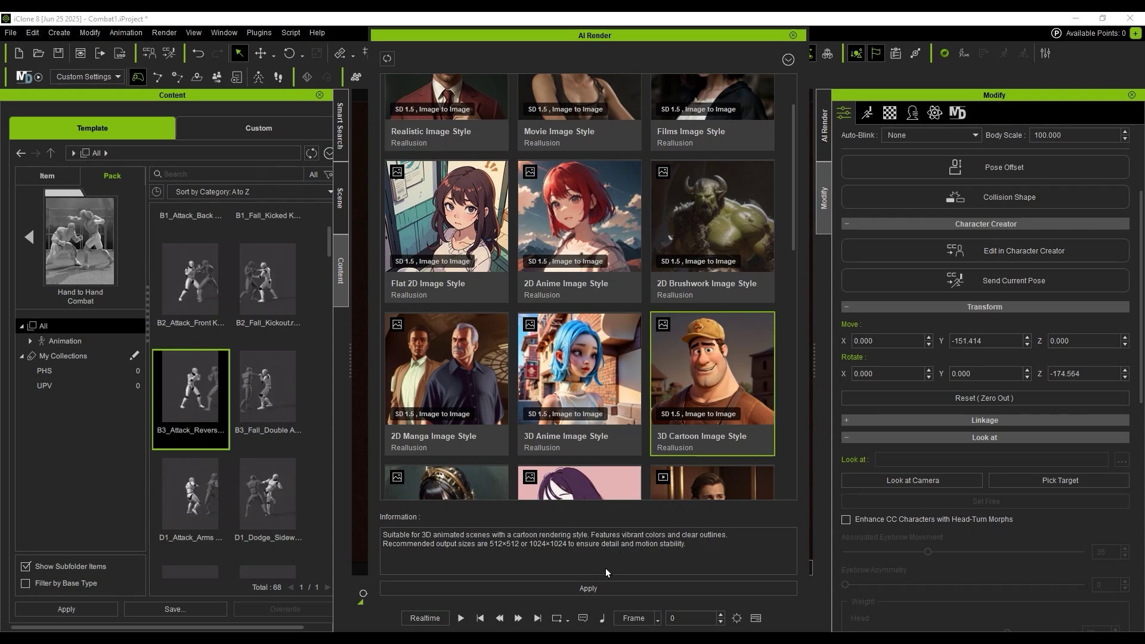
left_click(608, 589)
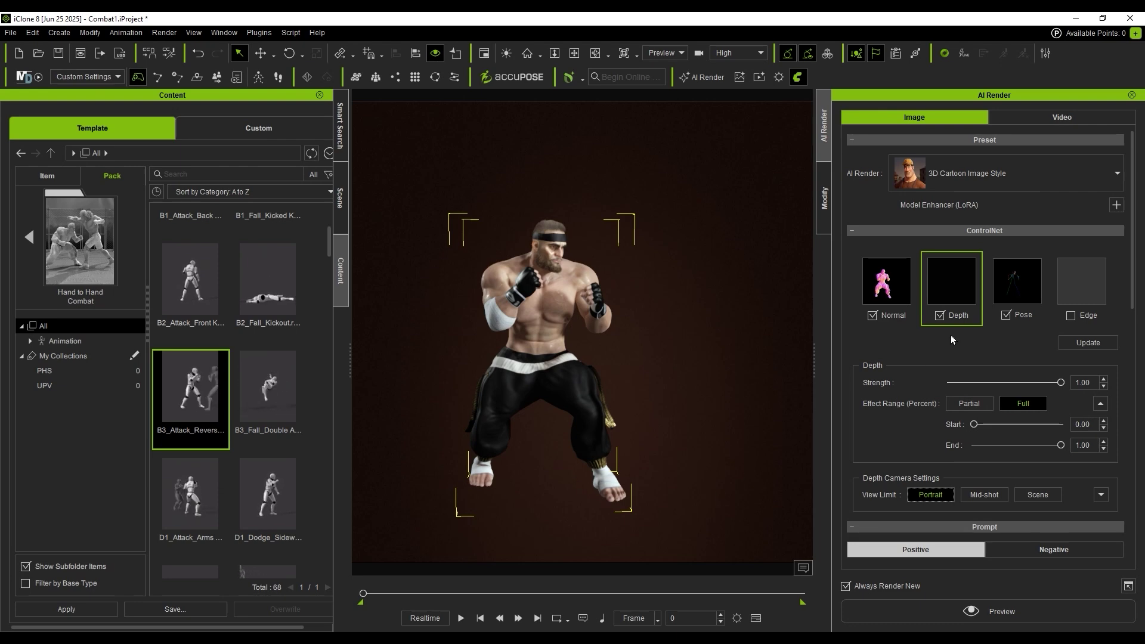
mouse_move(977, 286)
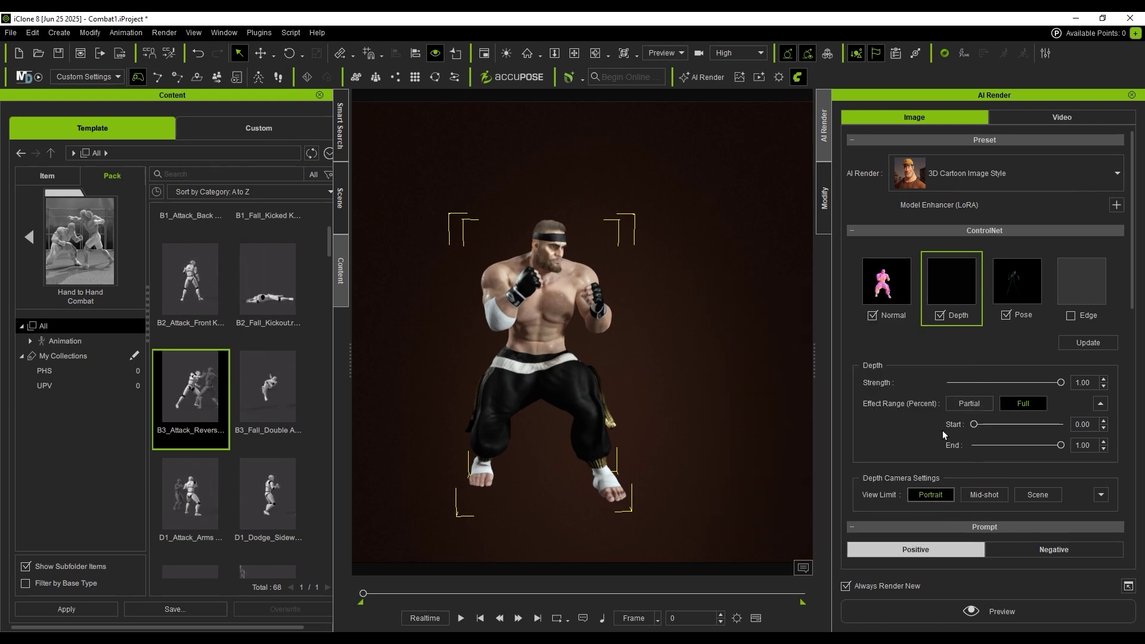
Set the depth camera to Mid-shot with far clipping plane 60 and update the guide maps.
left_click(1004, 501)
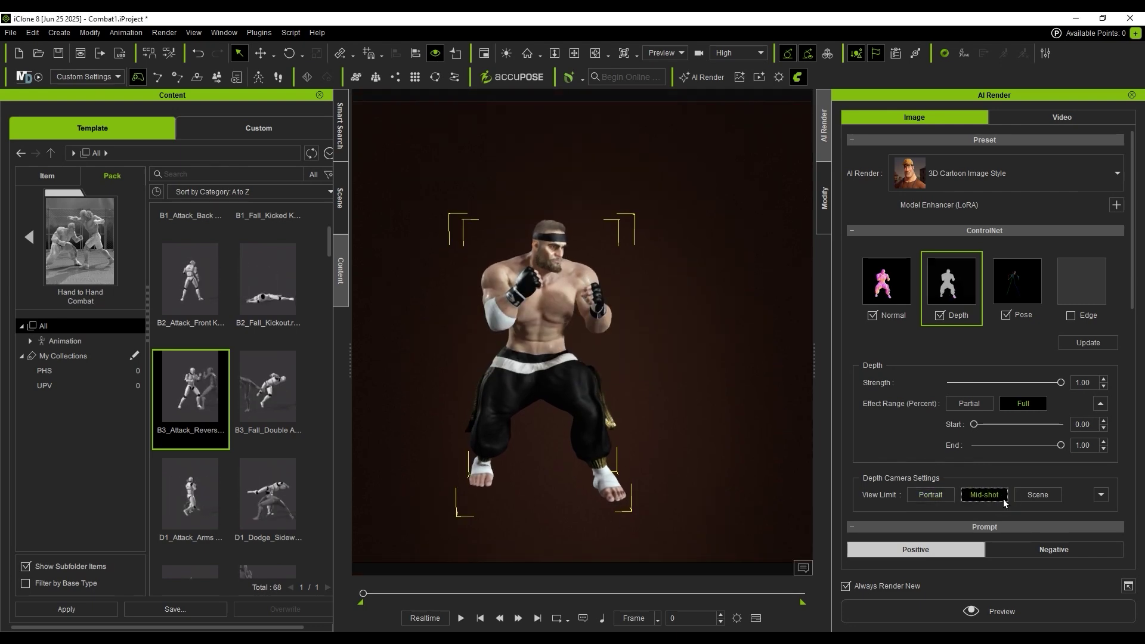
scroll(1004, 503, "down", 1)
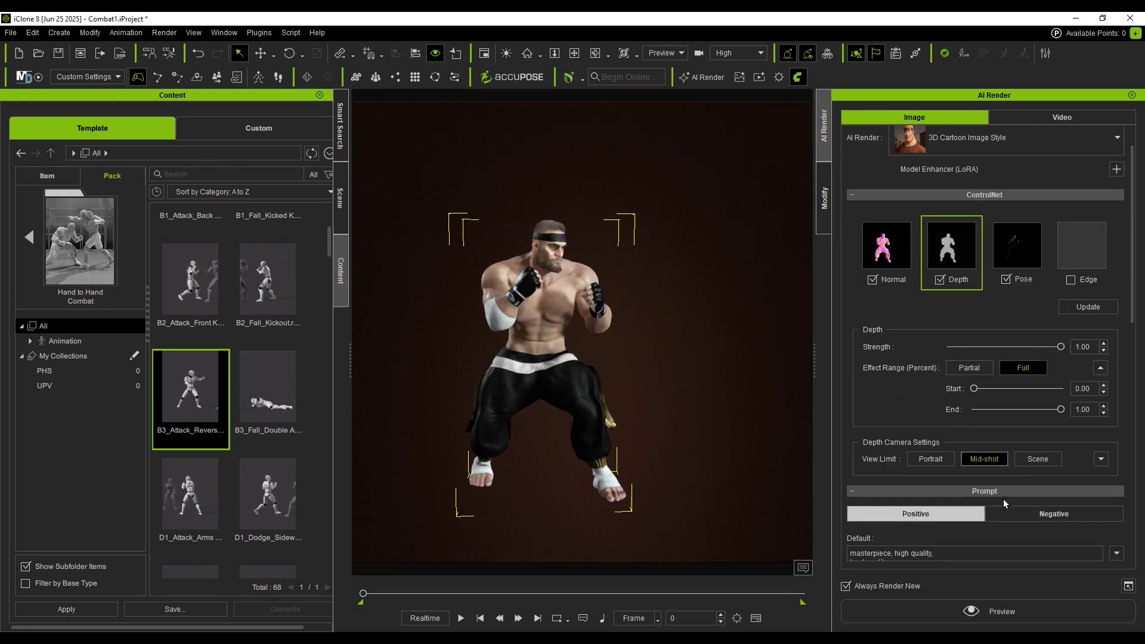
left_click(1099, 459)
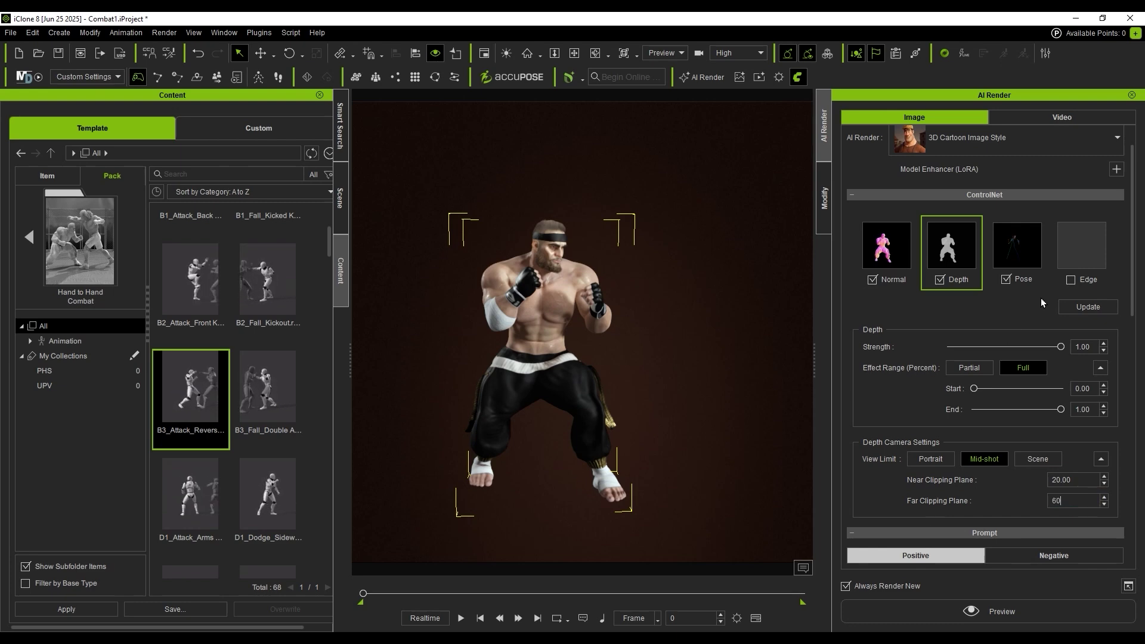
left_click(1065, 306)
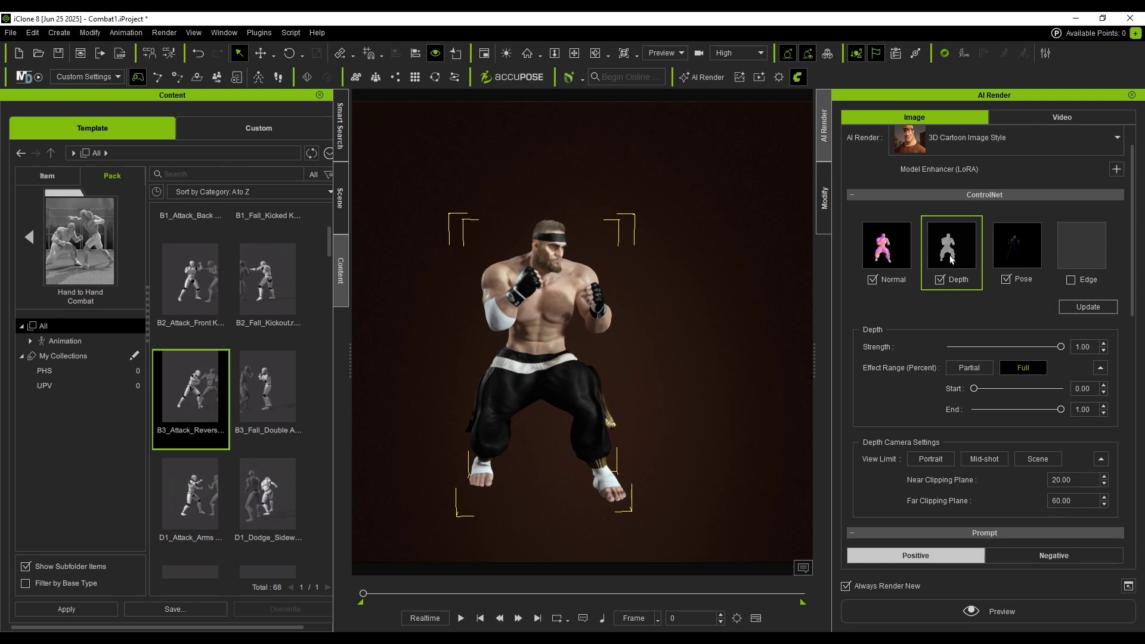
mouse_move(952, 259)
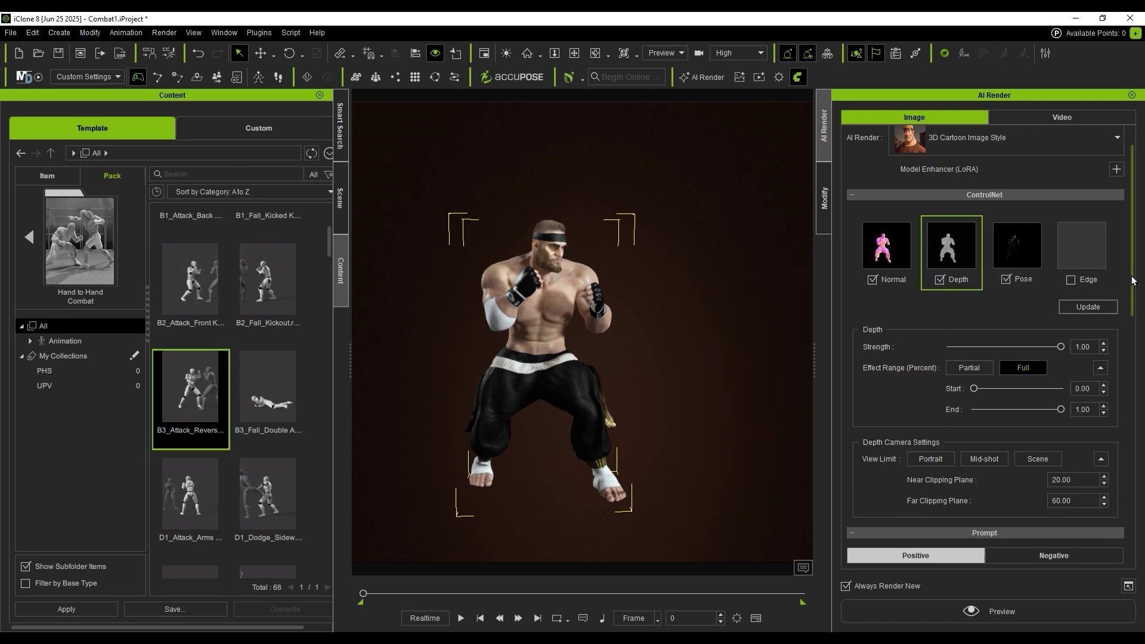
scroll(1127, 368, "down", 3)
Render a 3D cartoon-style preview of the crouched fighter, then close the preview window.
left_click_drag(1127, 368, 1104, 546)
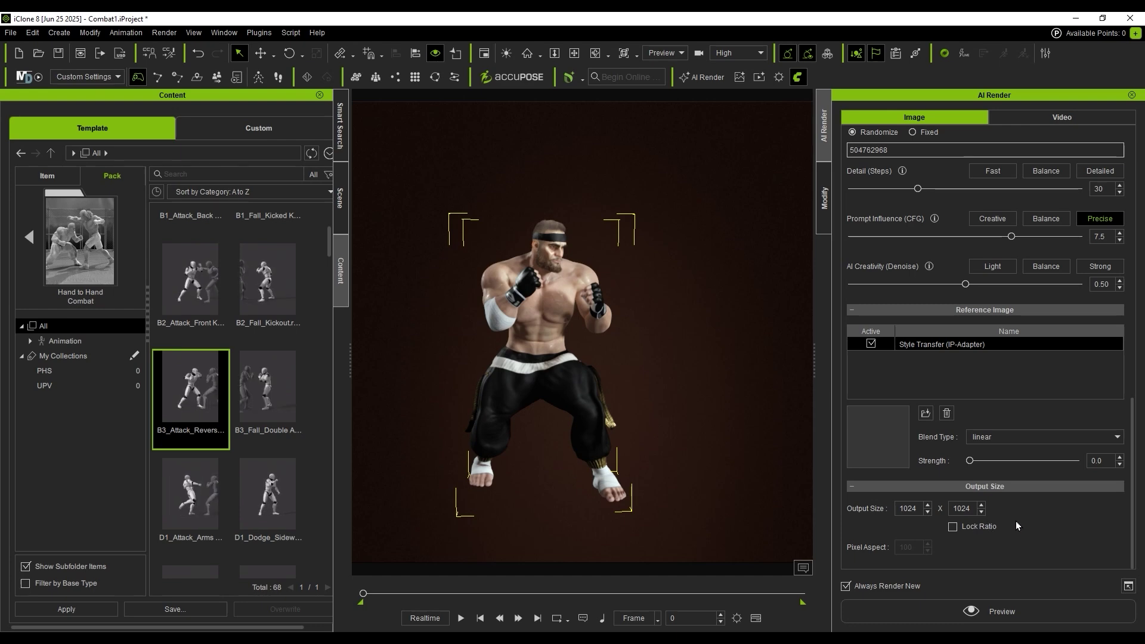
left_click(1027, 607)
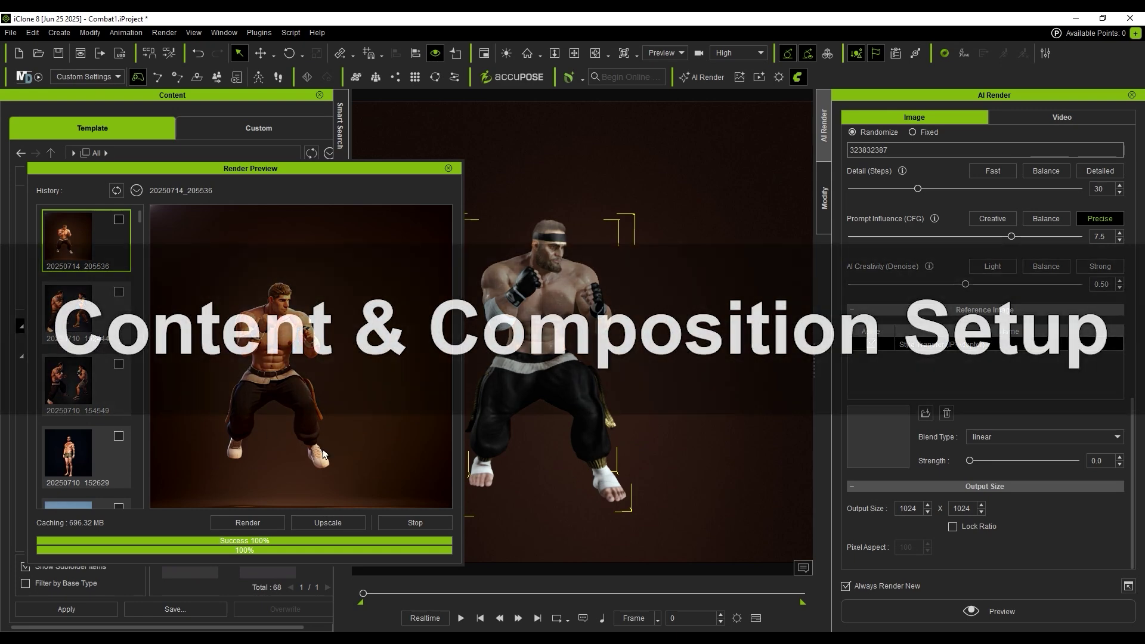
left_click(449, 169)
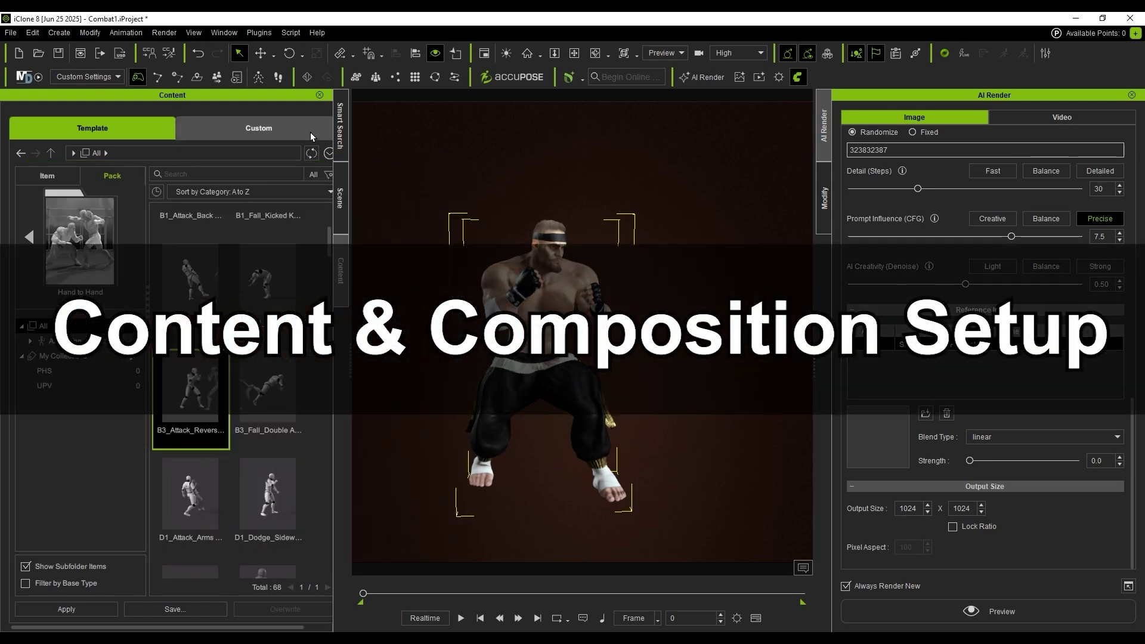
Add the Combat2 avatar to the scene and frame both fighters in view.
left_click(286, 134)
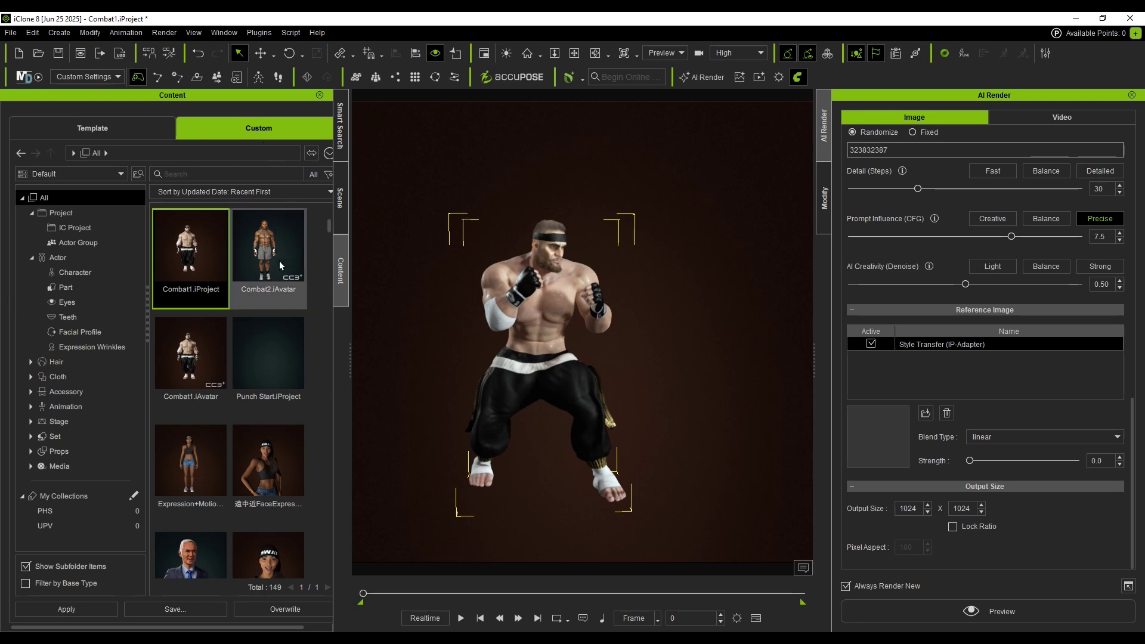
left_click_drag(281, 265, 738, 493)
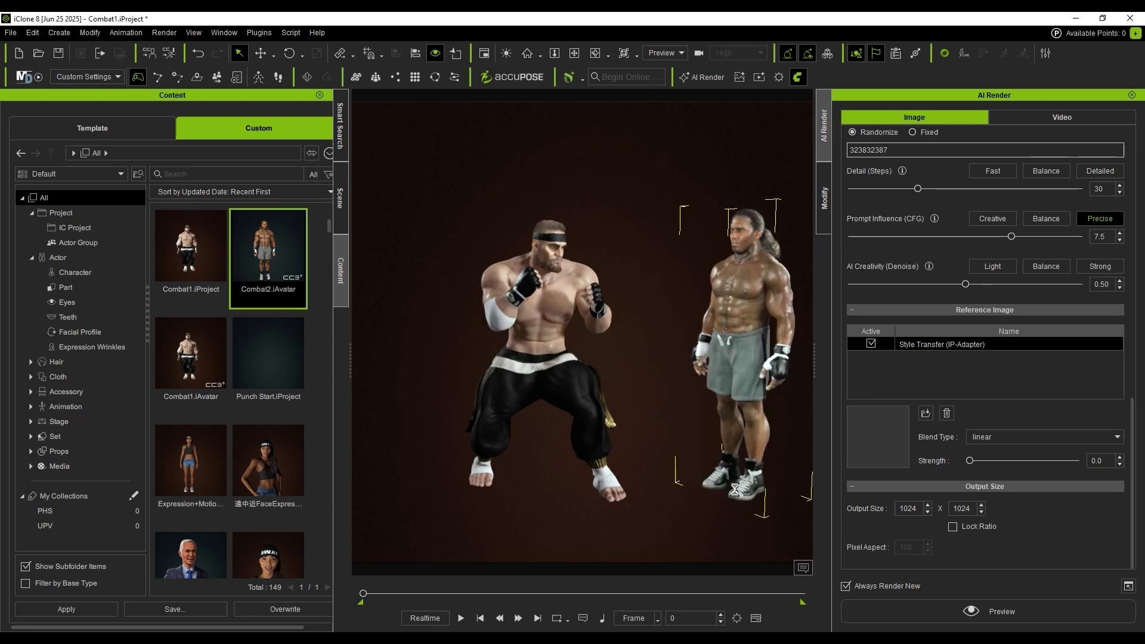
middle_click_drag(738, 493, 569, 458)
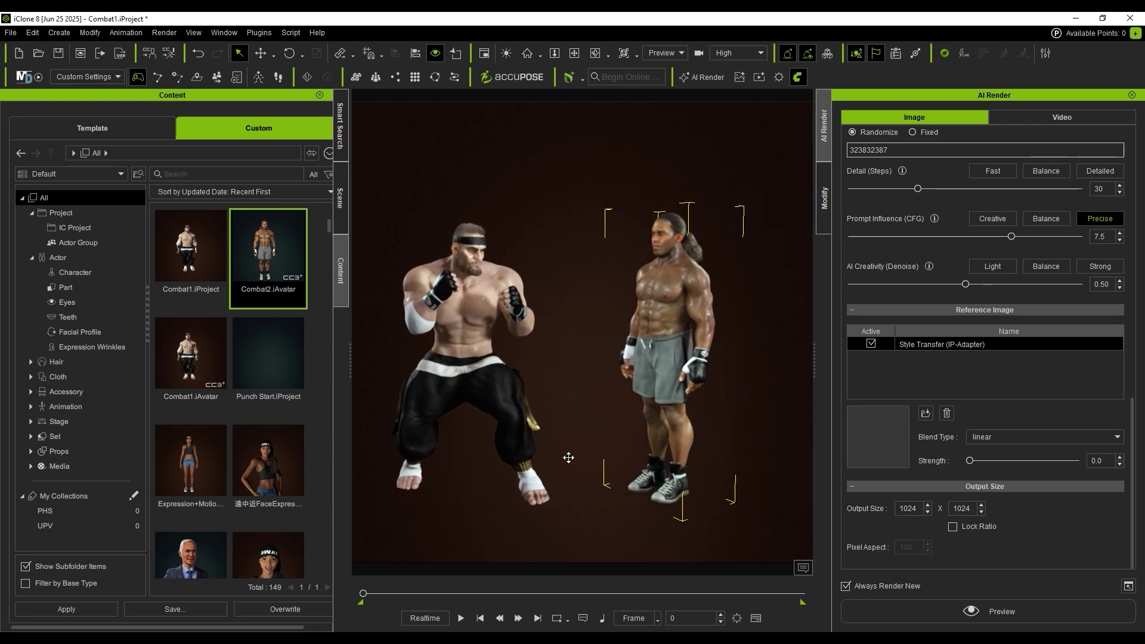
Apply B3_Fall_Double Axel Down to the second fighter and scrub to where they clash.
left_click(138, 130)
left_click(287, 400)
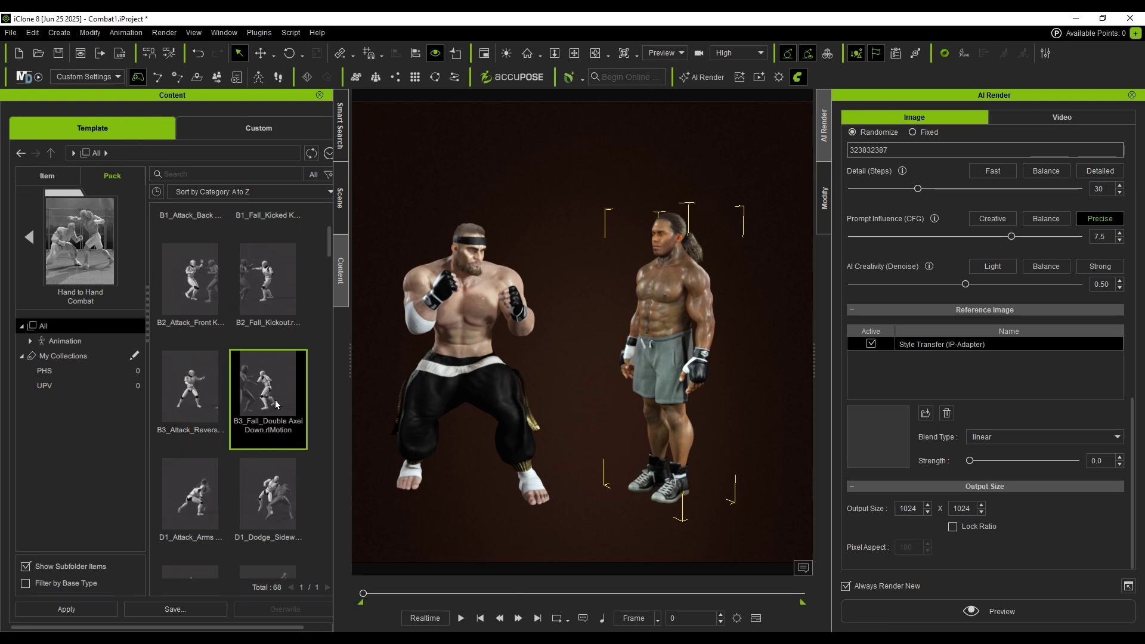
left_click_drag(283, 403, 690, 409)
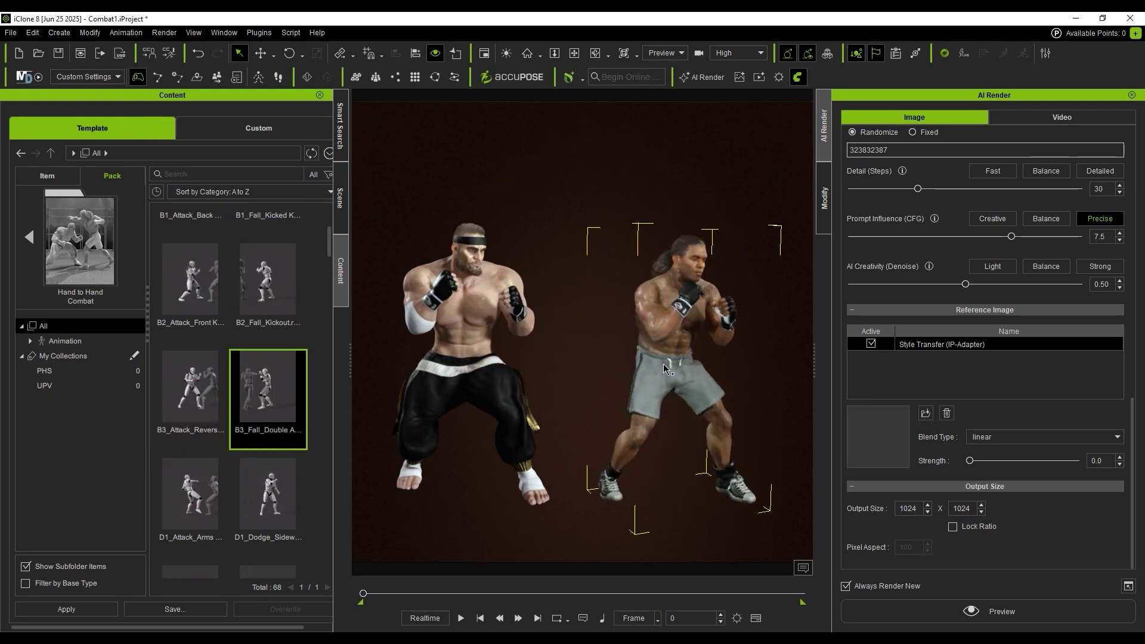
right_click_drag(391, 146, 538, 458)
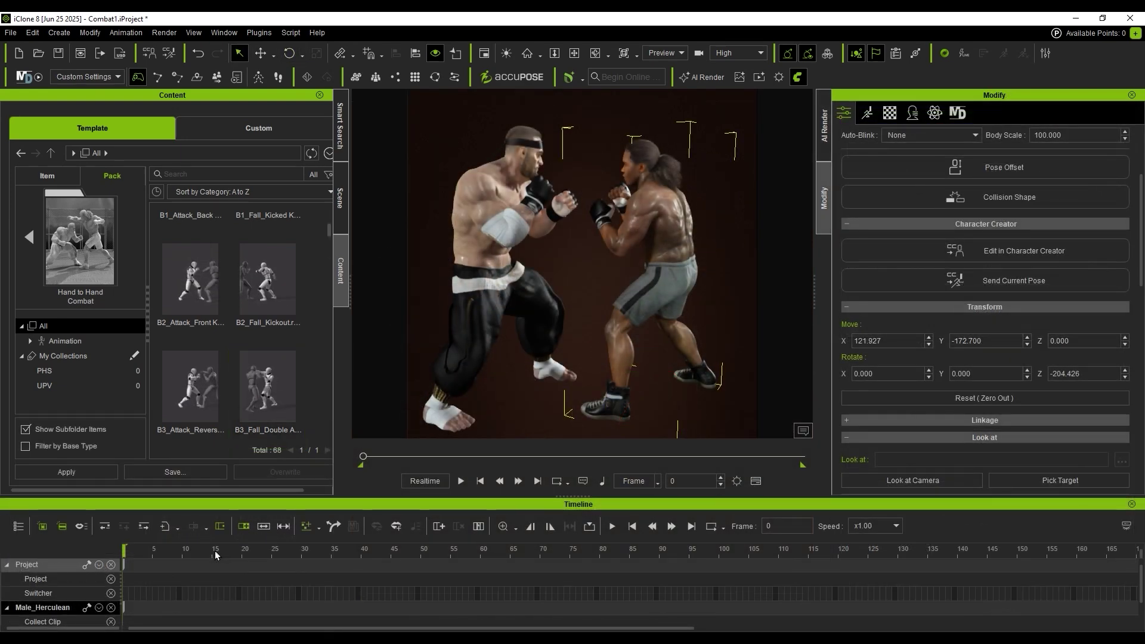
left_click_drag(215, 555, 951, 546)
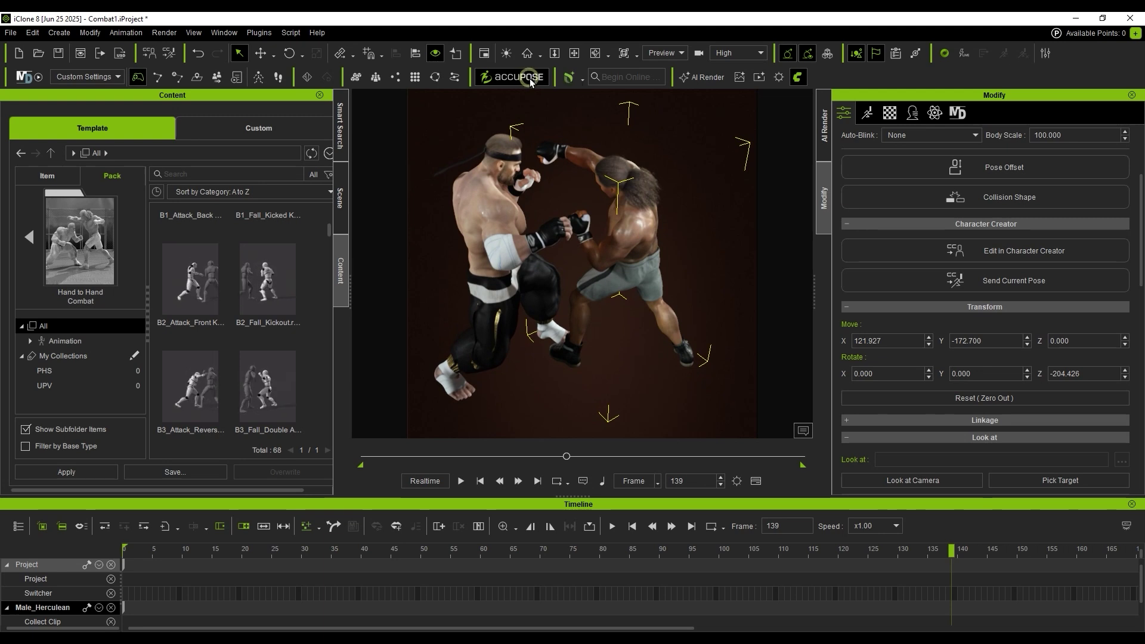
left_click(530, 83)
At frame 140, reset the pose and lower the fighter's left hand to align the punch.
left_click_drag(951, 548, 940, 548)
left_click(239, 471)
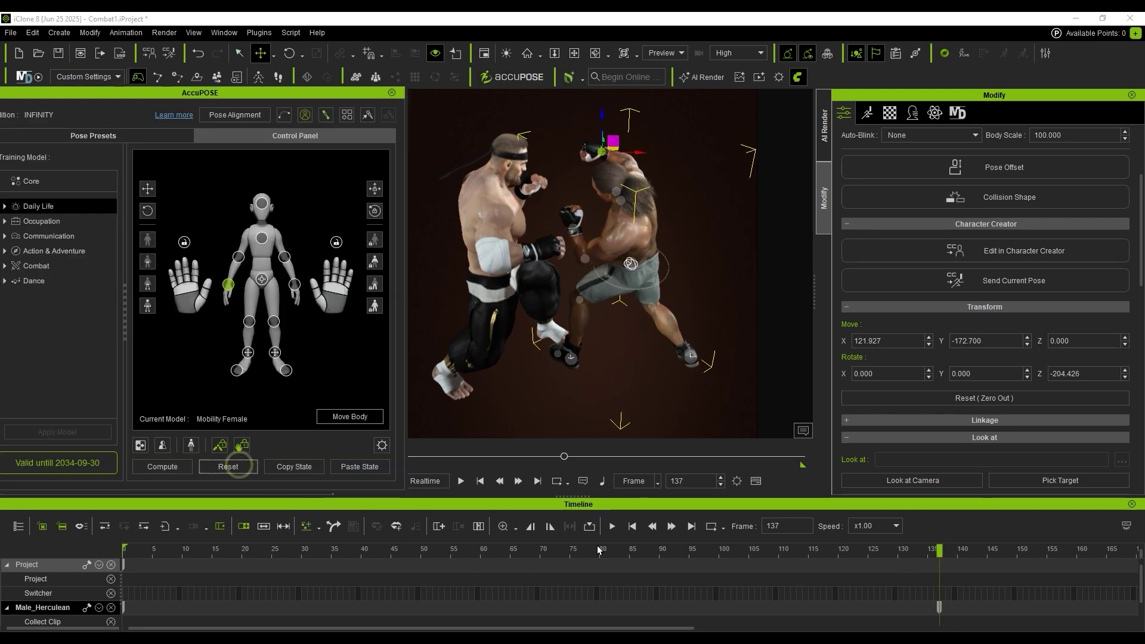
left_click_drag(940, 548, 975, 548)
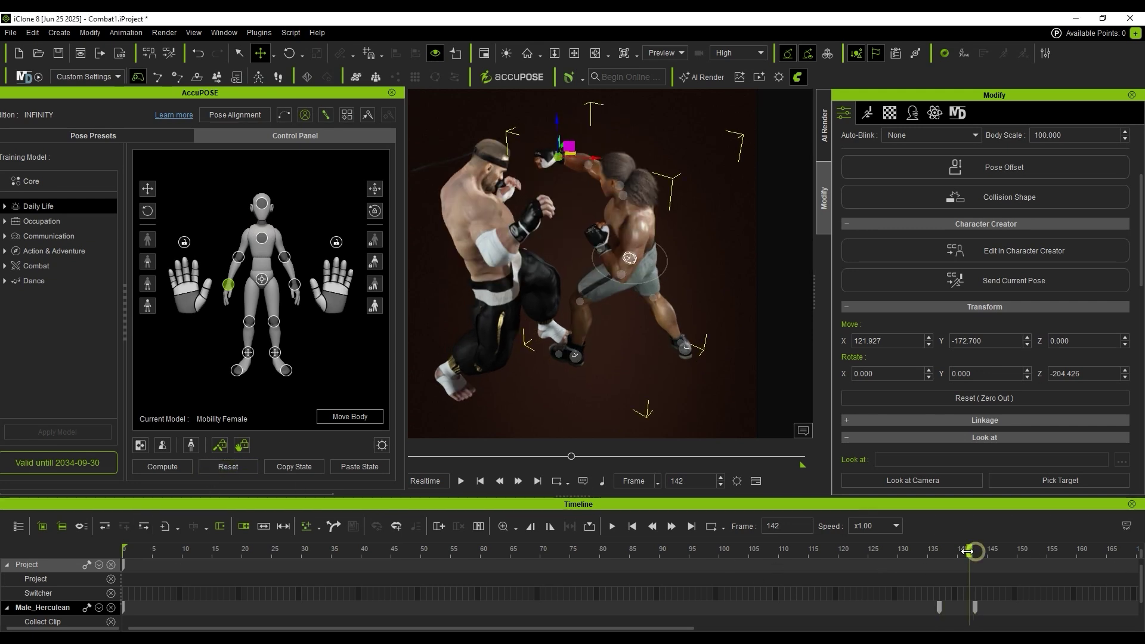
left_click_drag(967, 552, 957, 551)
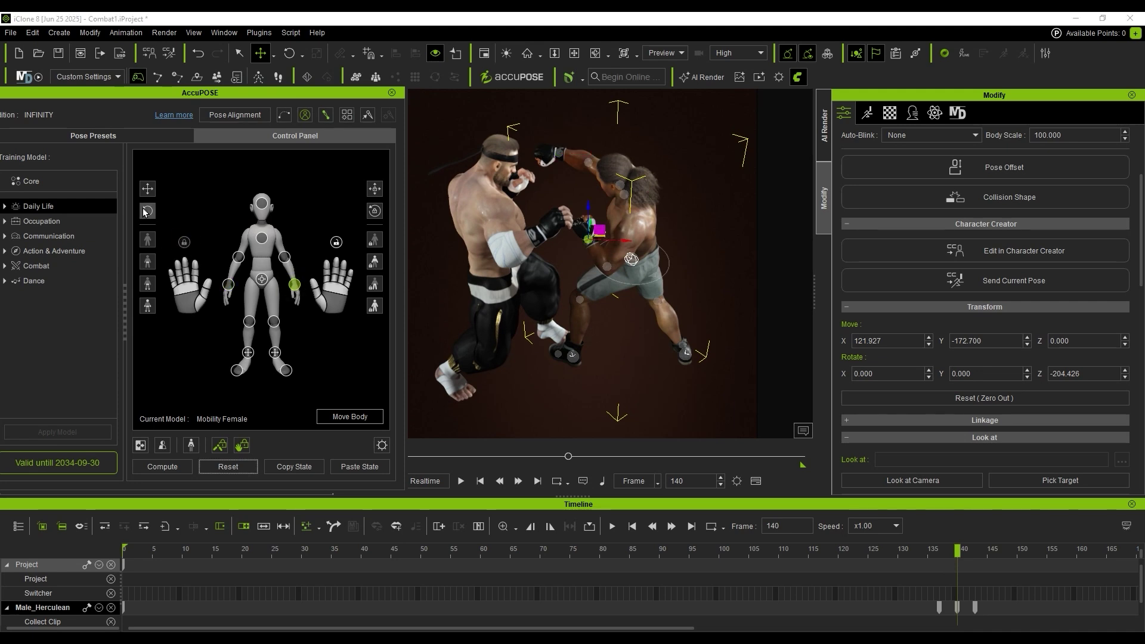
left_click(228, 285)
left_click_drag(543, 164, 546, 172)
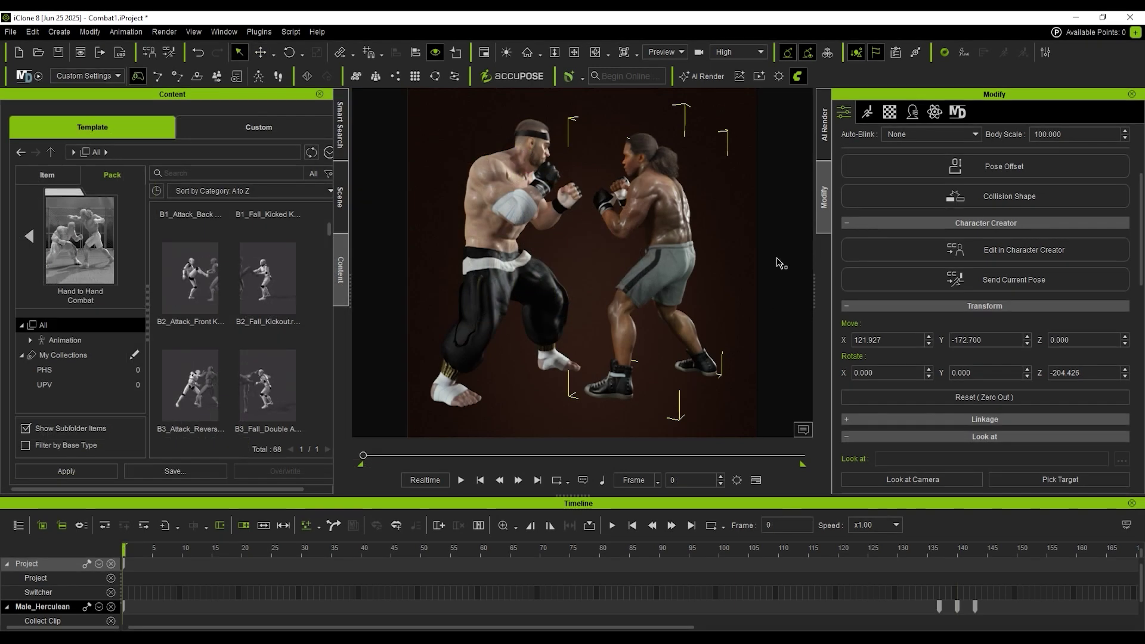
Update the ControlNet maps for both fighters and render a 3D Cartoon AI preview.
left_click(825, 125)
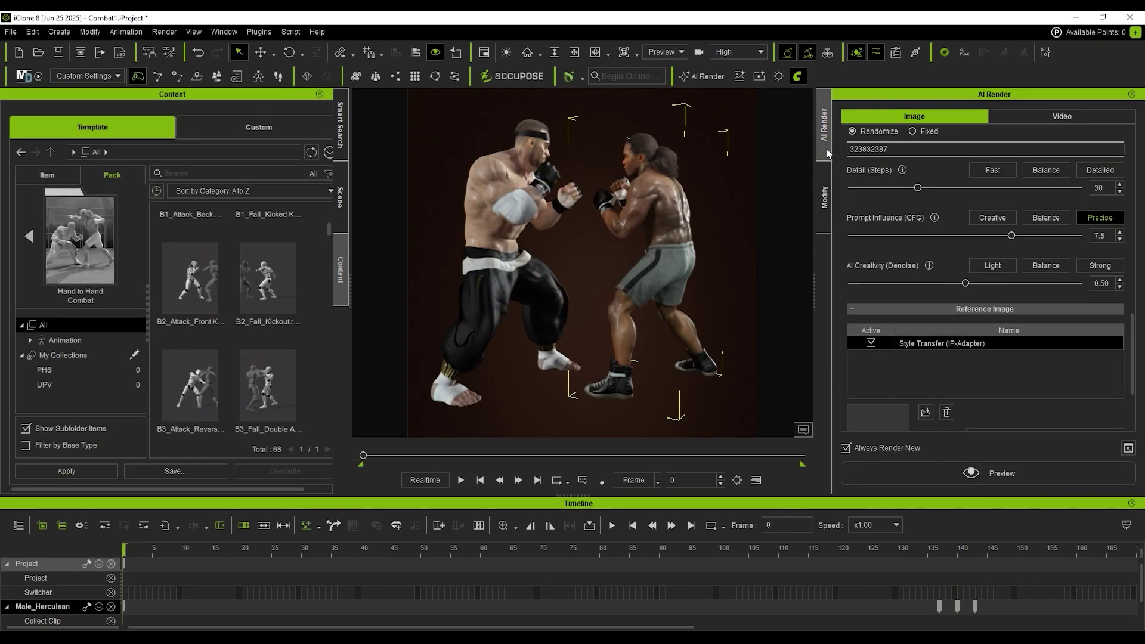
scroll(969, 373, "down", 5)
scroll(968, 373, "up", 5)
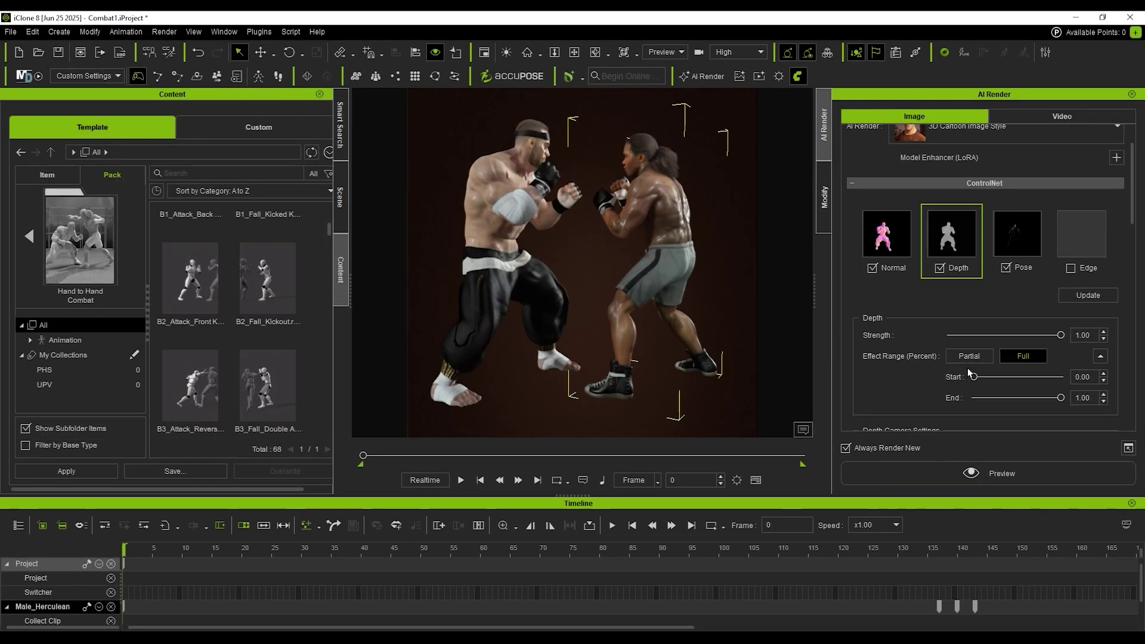
left_click(1088, 295)
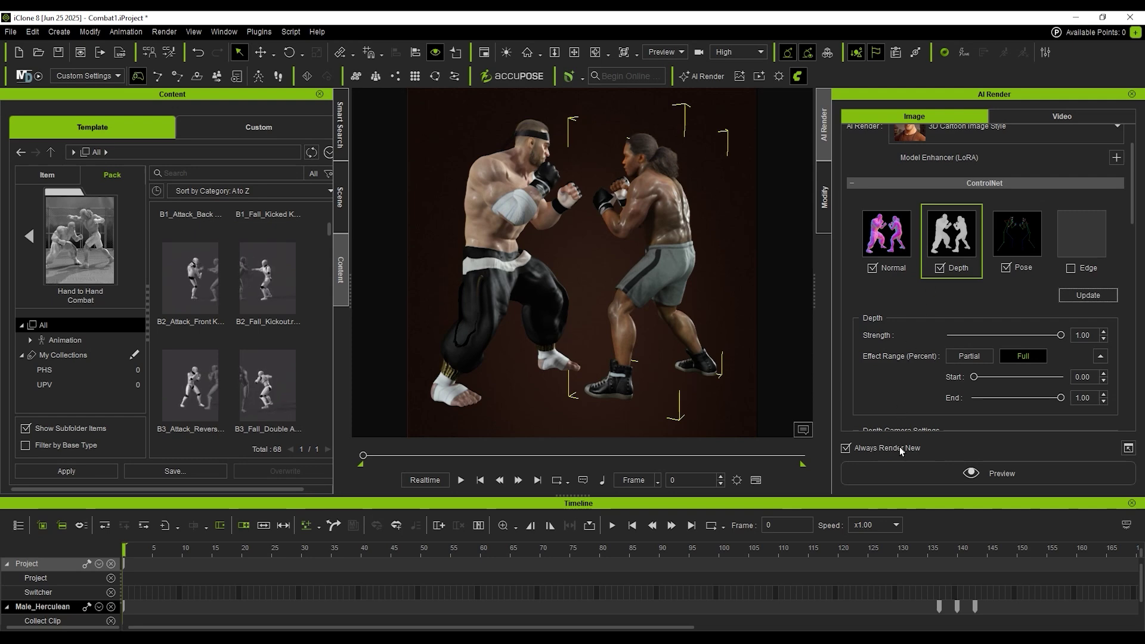
left_click(1021, 480)
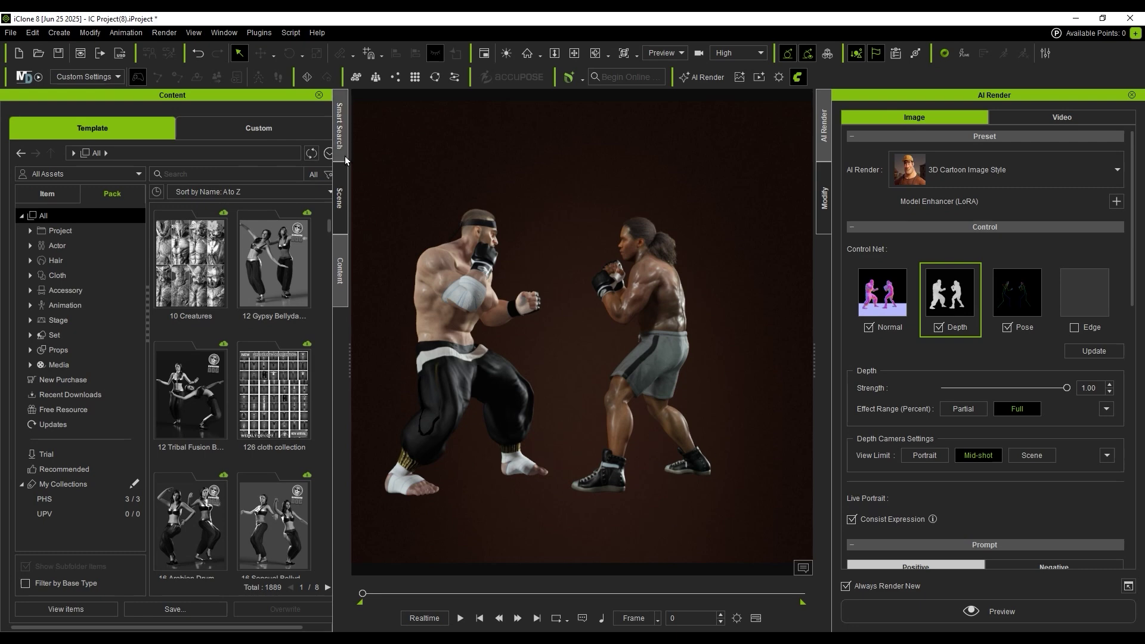
left_click(341, 129)
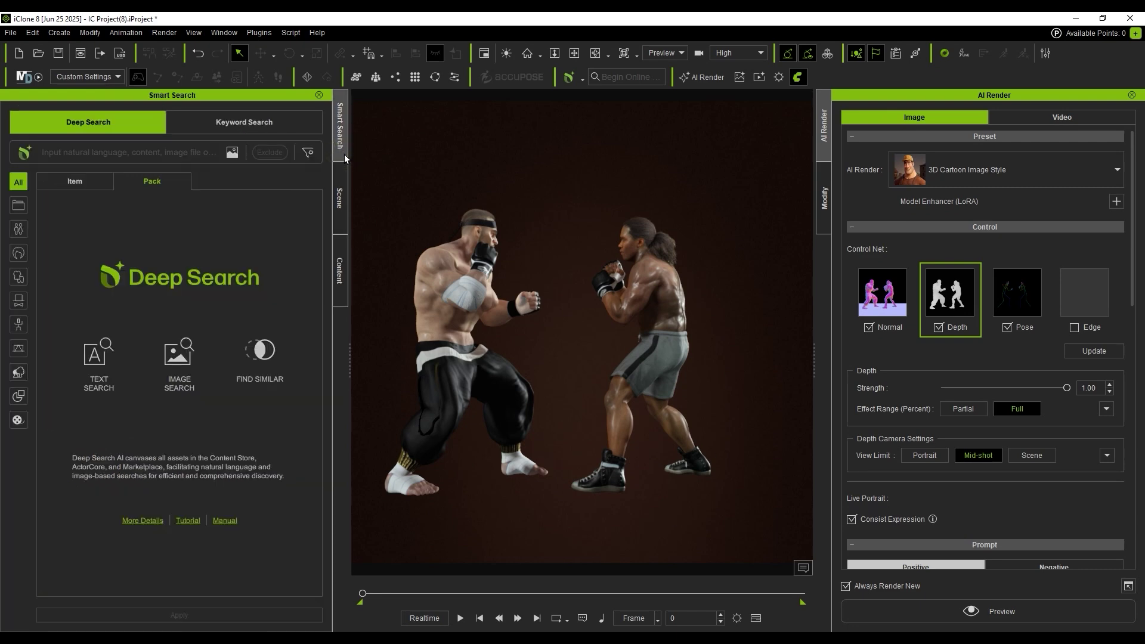
Deep Search 'Geometric shapes' and place Floor_Asphalt.iProp from the Props pack under the fighters.
left_click(139, 153)
type("Geometric s")
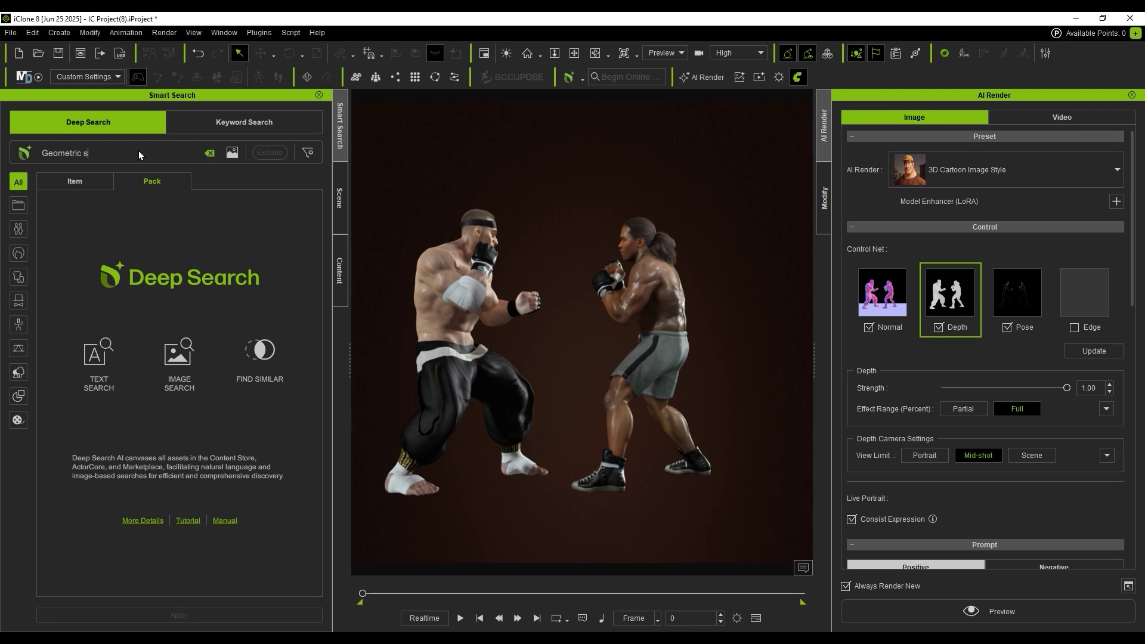
type("hapes")
key("Return")
left_click(98, 252)
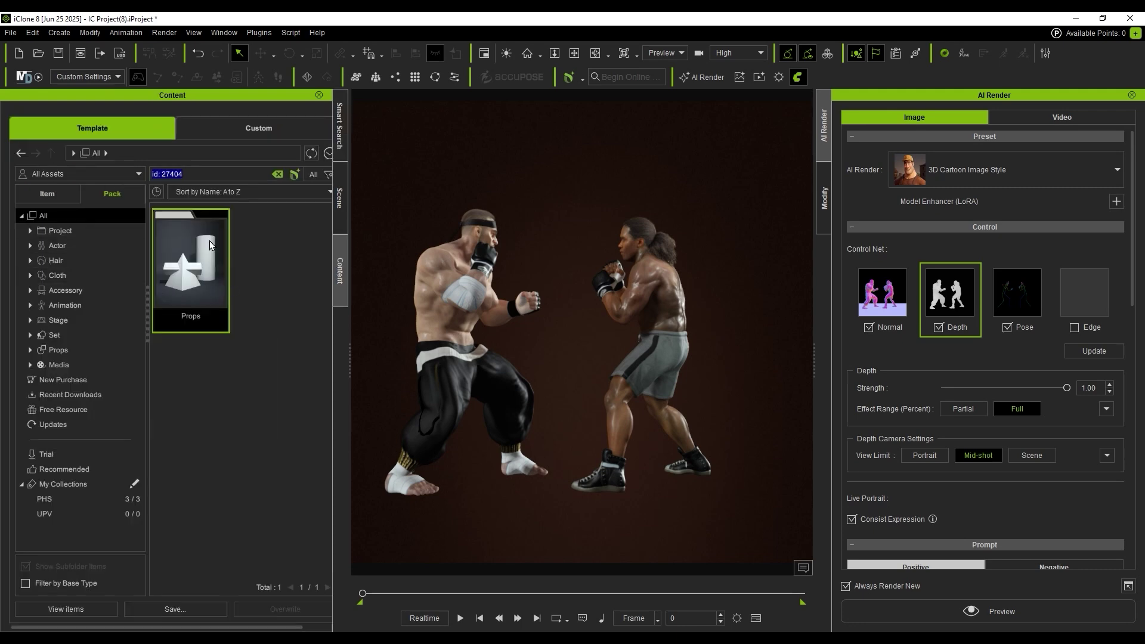
double_click(198, 263)
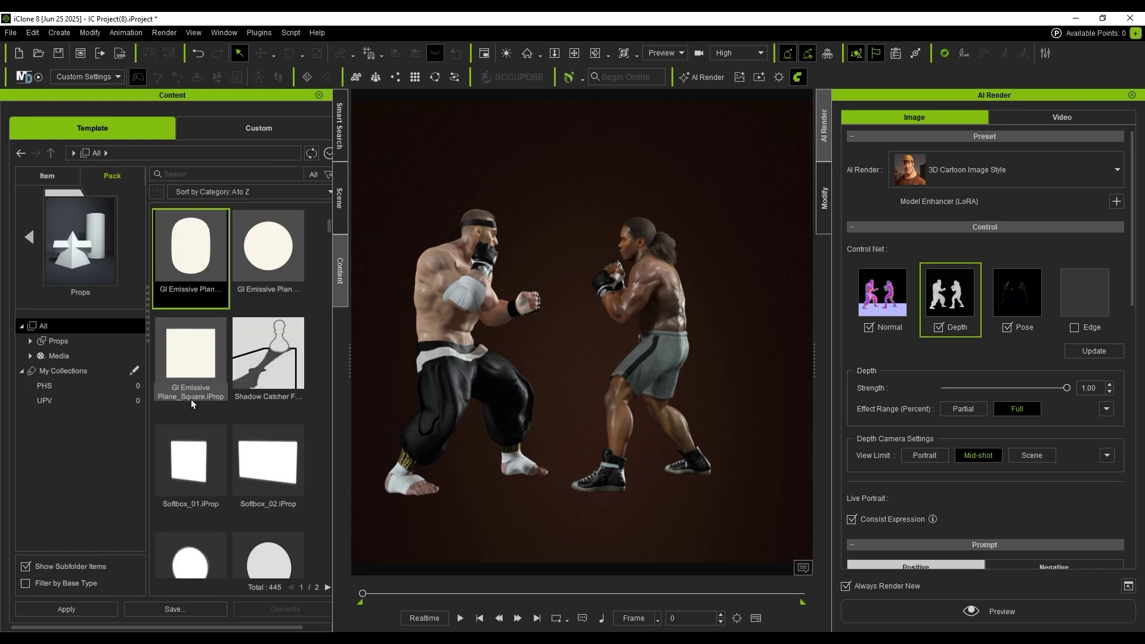
scroll(228, 470, "down", 8)
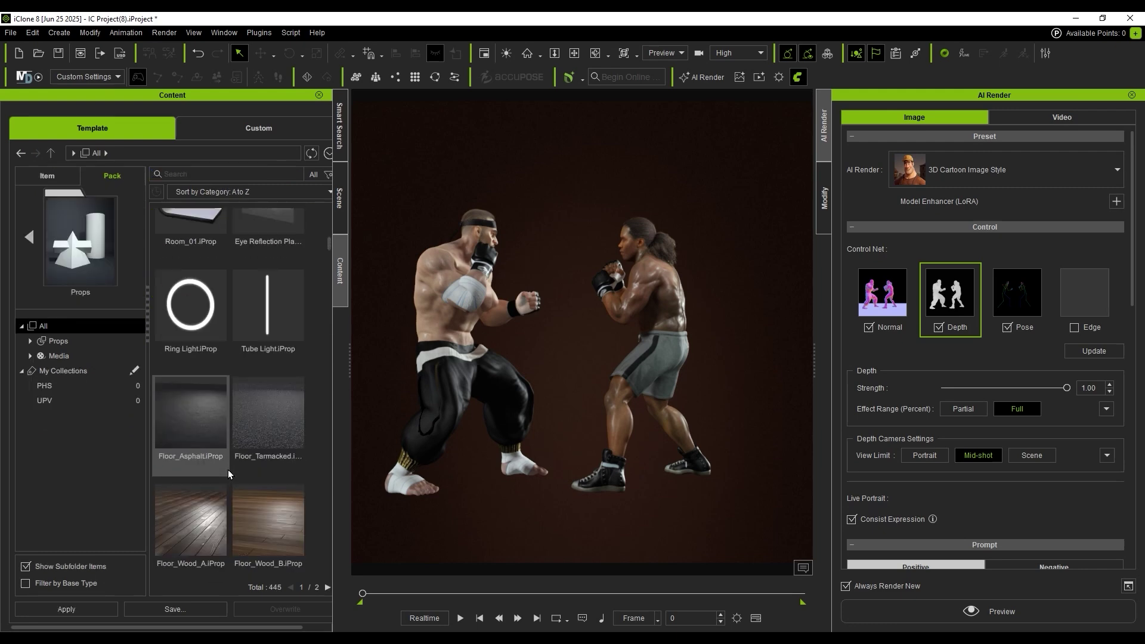
scroll(228, 470, "down", 2)
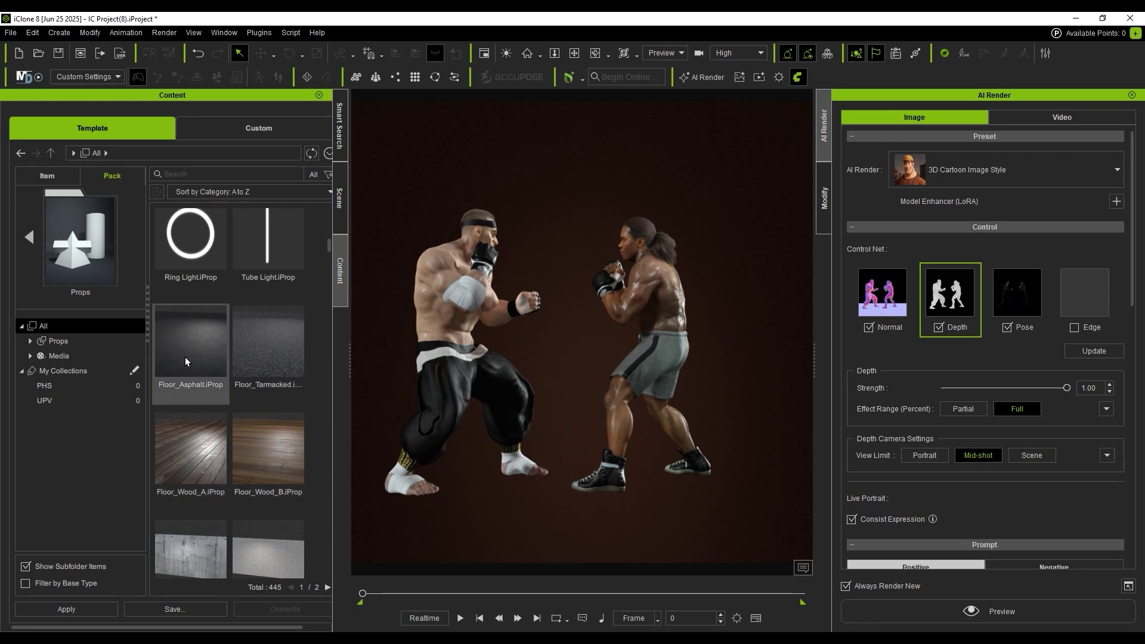
left_click_drag(186, 361, 521, 483)
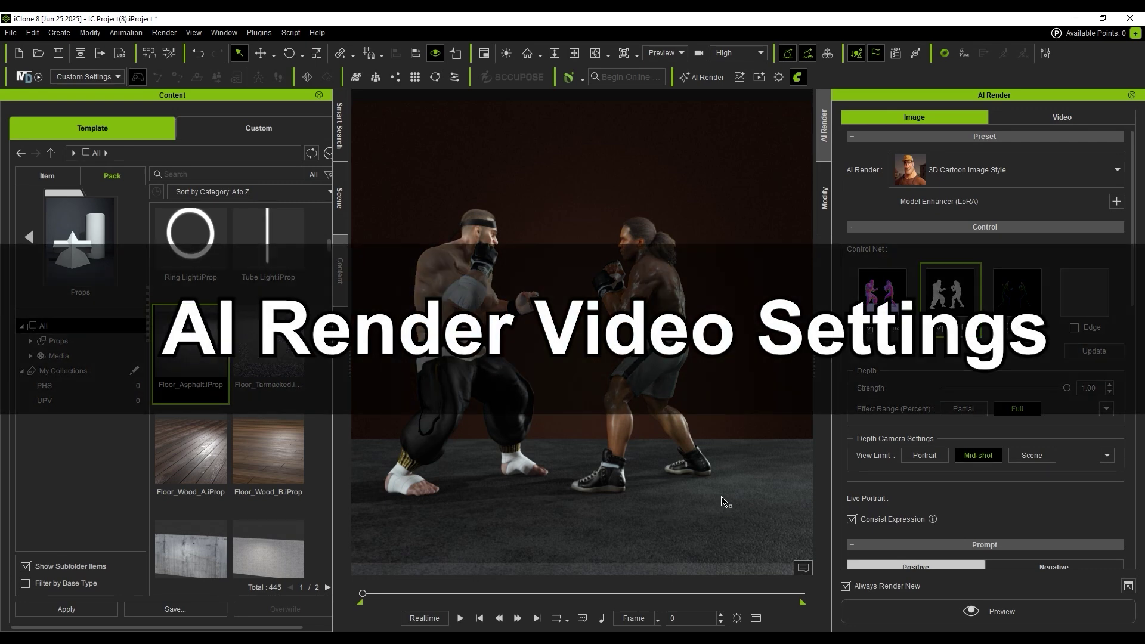
Switch the AI render to video settings and keep the 3D Cartoon Video Style preset.
left_click(1075, 122)
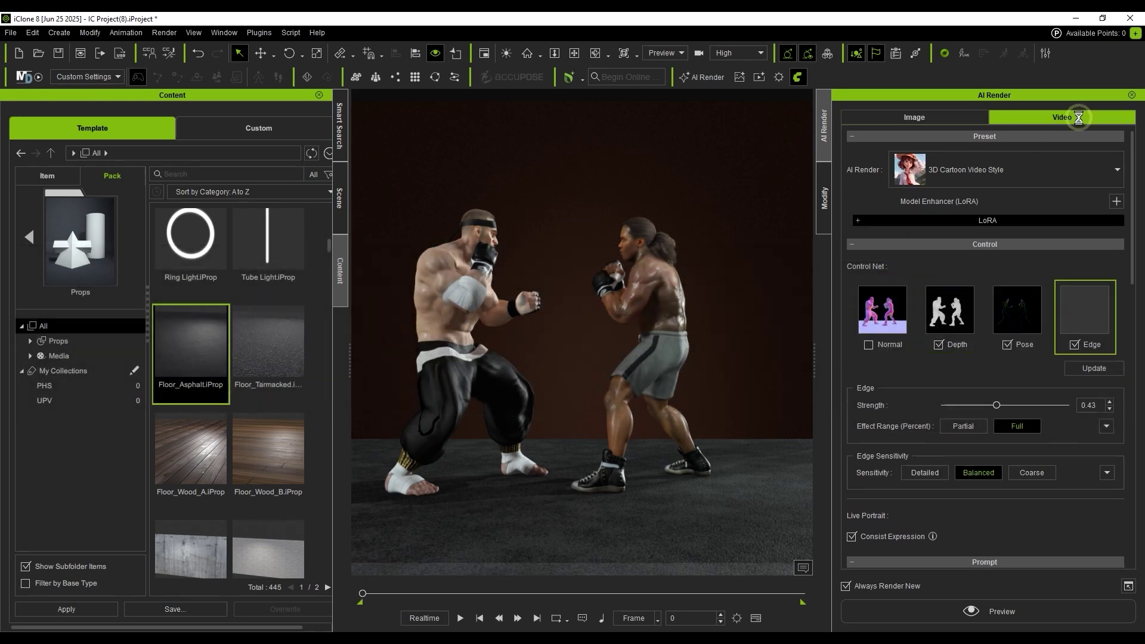
left_click(1031, 179)
left_click(879, 229)
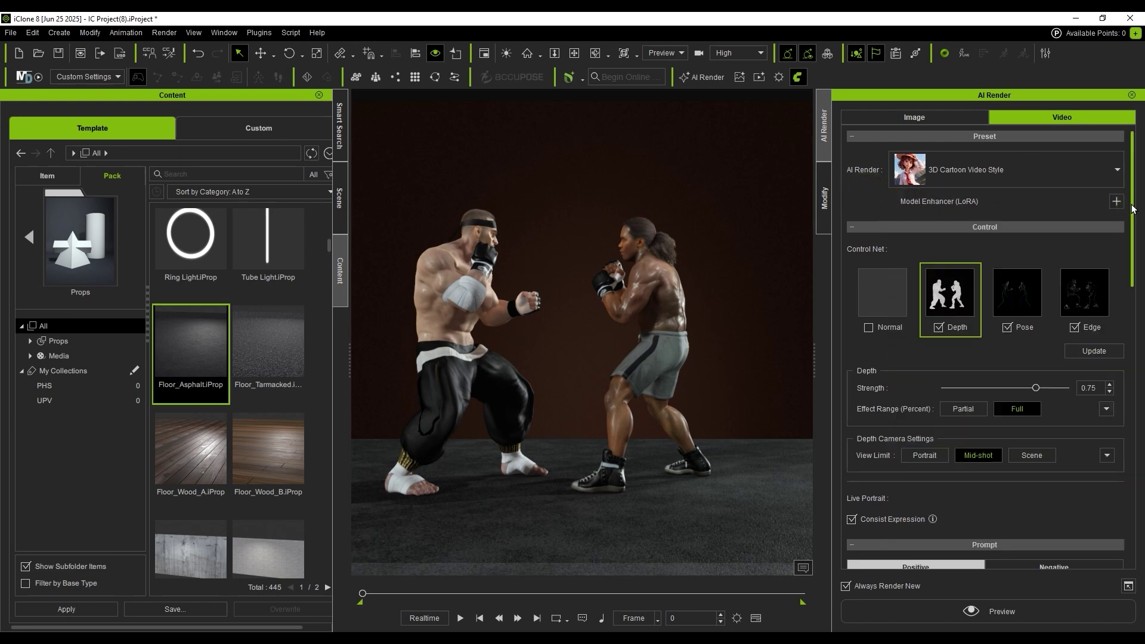
left_click_drag(1133, 209, 1133, 327)
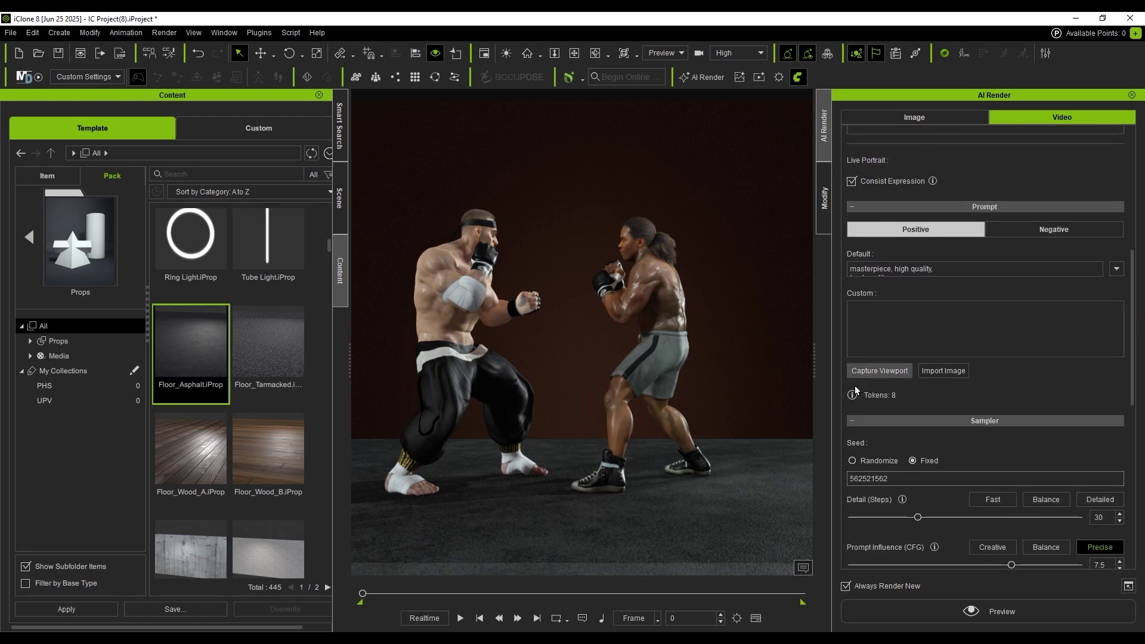
Capture the viewport and rewrite the prompt to 'two muscular men fighting in an urban street'.
left_click(891, 372)
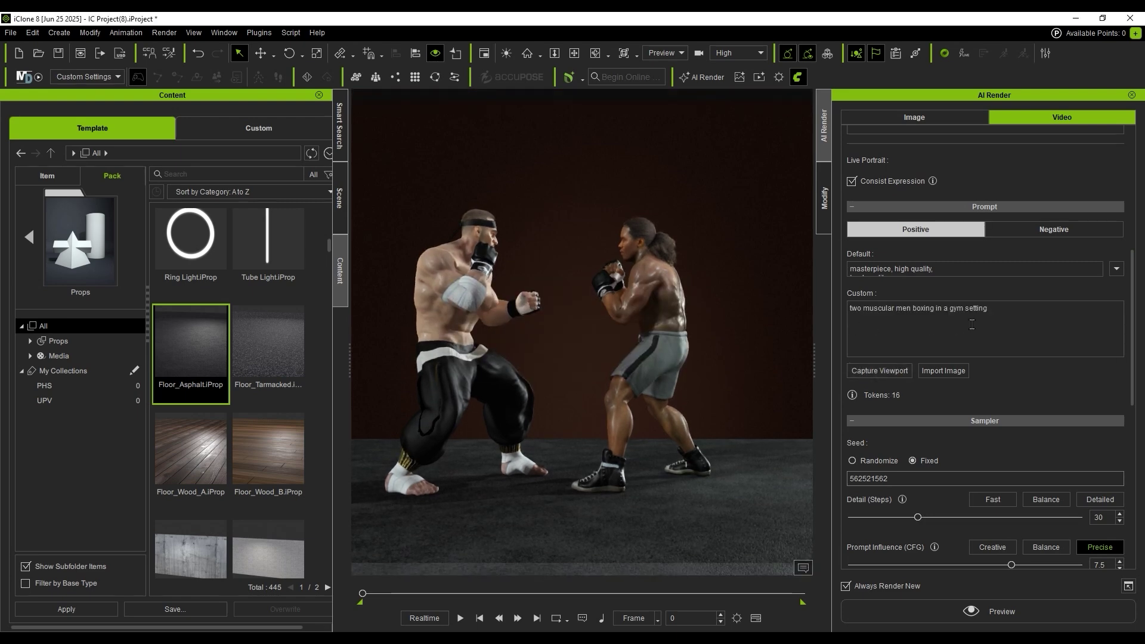
left_click_drag(912, 310, 987, 310)
type("fighting in an urban street")
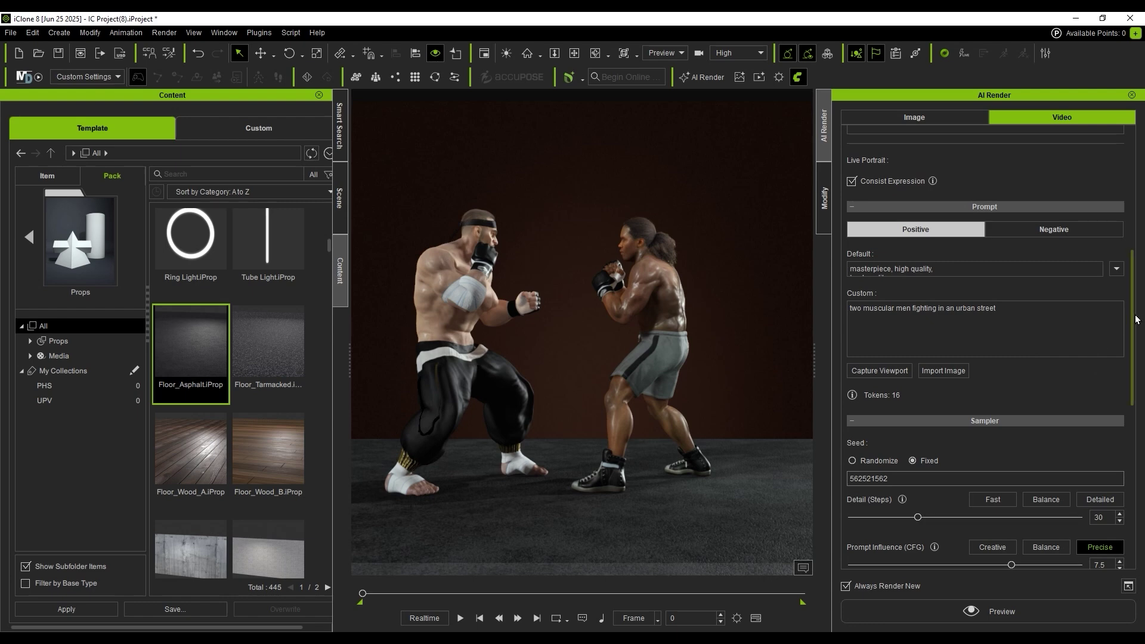
Set AI Creativity (Denoise) to Strong 0.80 and Prompt Influence (CFG) to 8.0.
left_click_drag(1136, 320, 1131, 386)
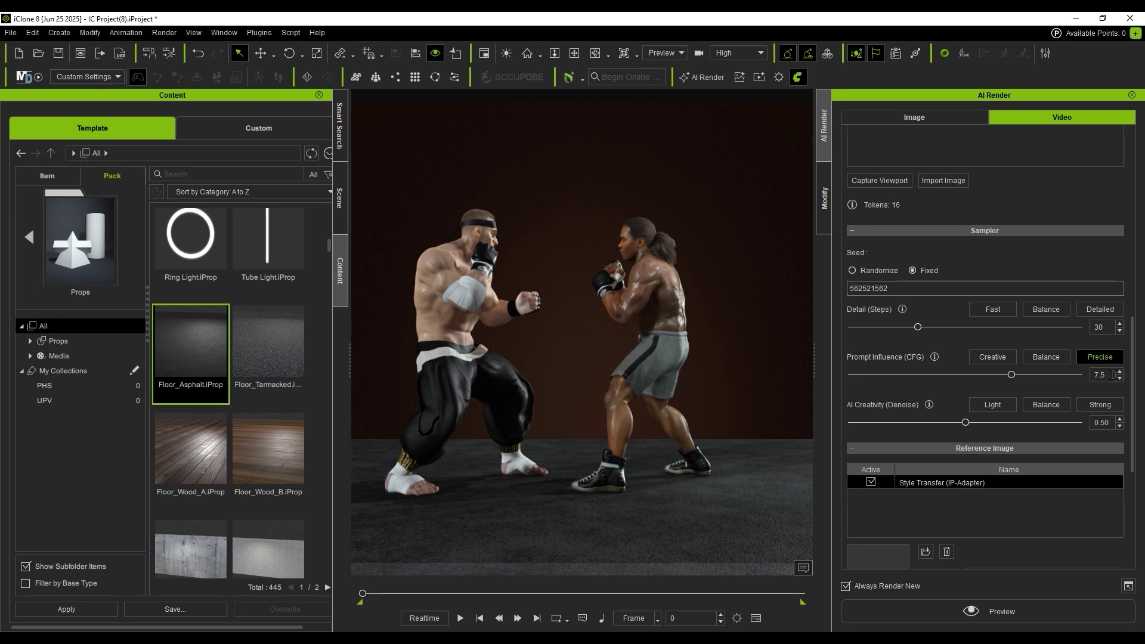
left_click(1108, 406)
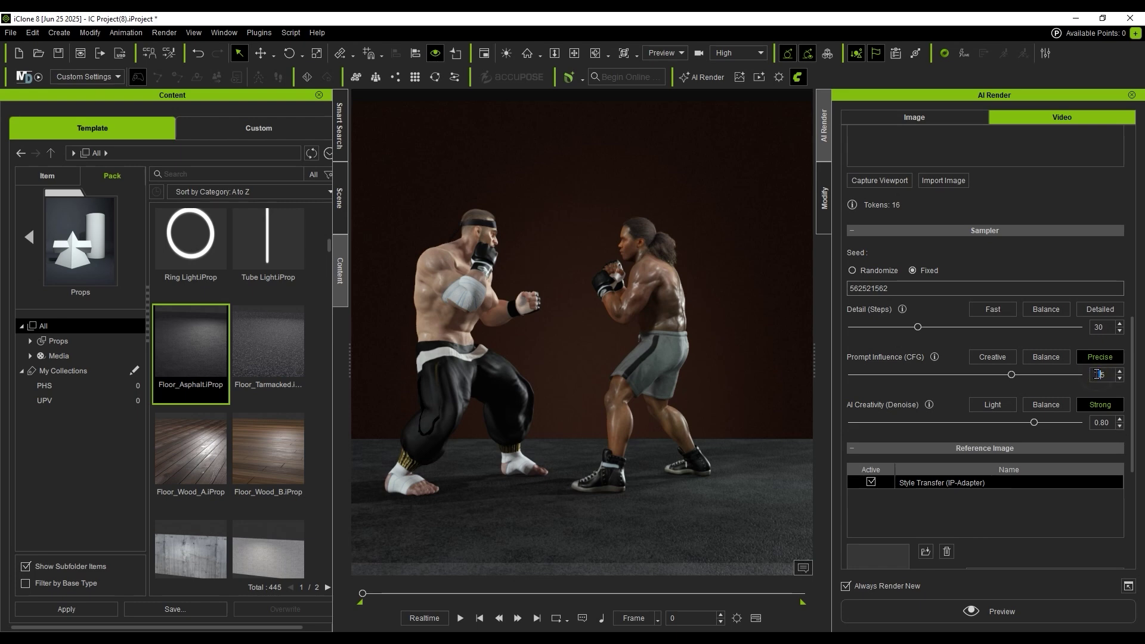
key("Return")
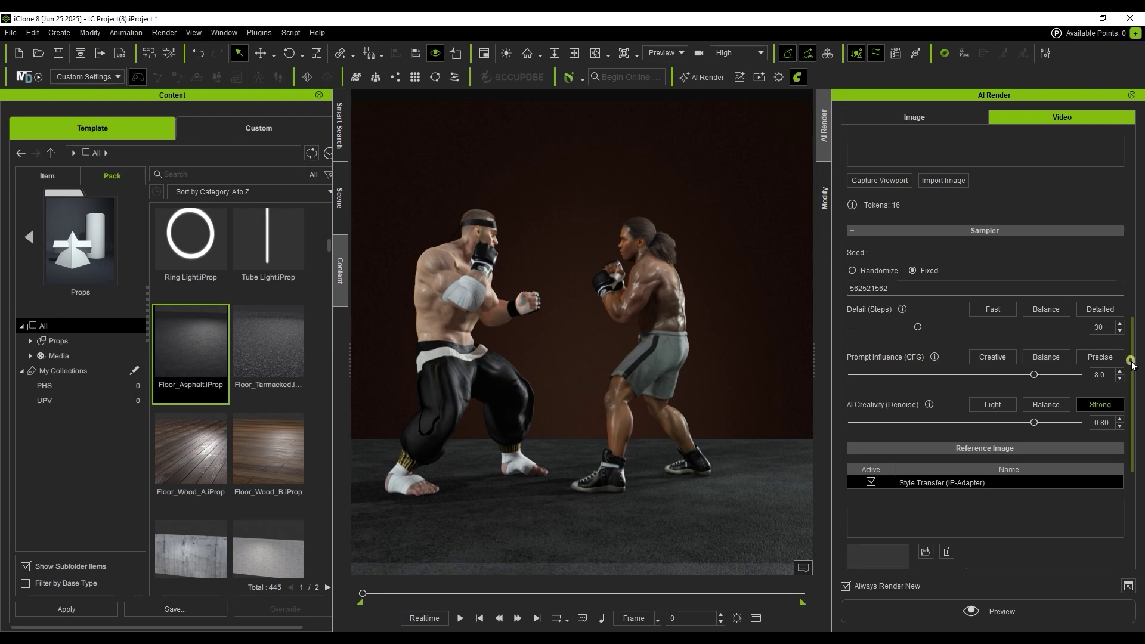
left_click_drag(1132, 360, 1133, 476)
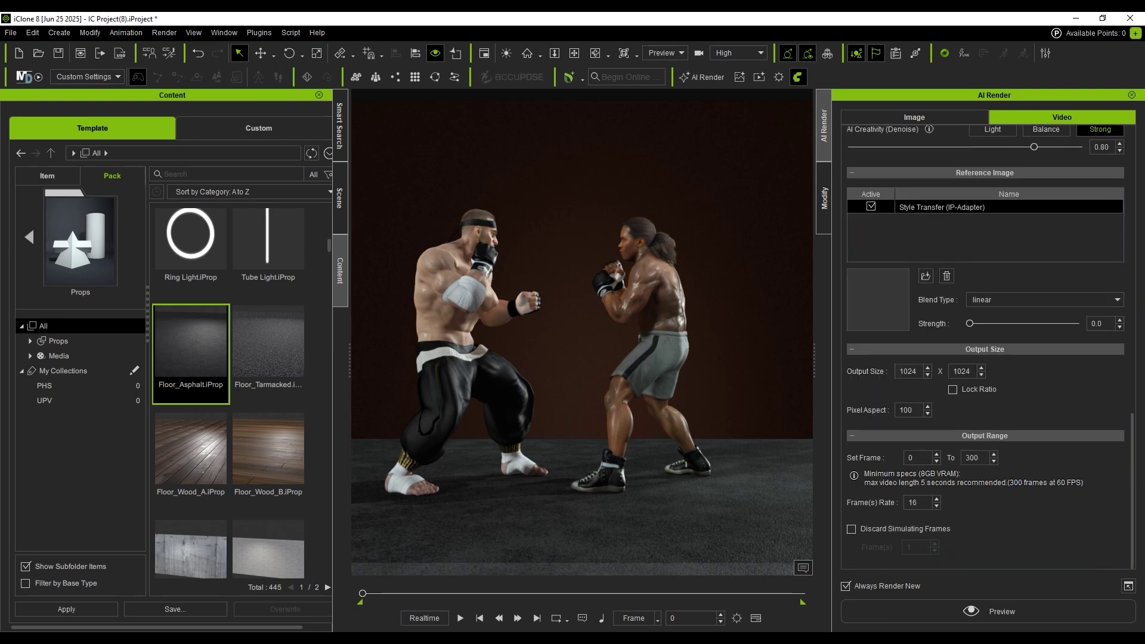
Change the output frame rate from 16 to 24 and start an AI preview render.
double_click(924, 504)
type("24")
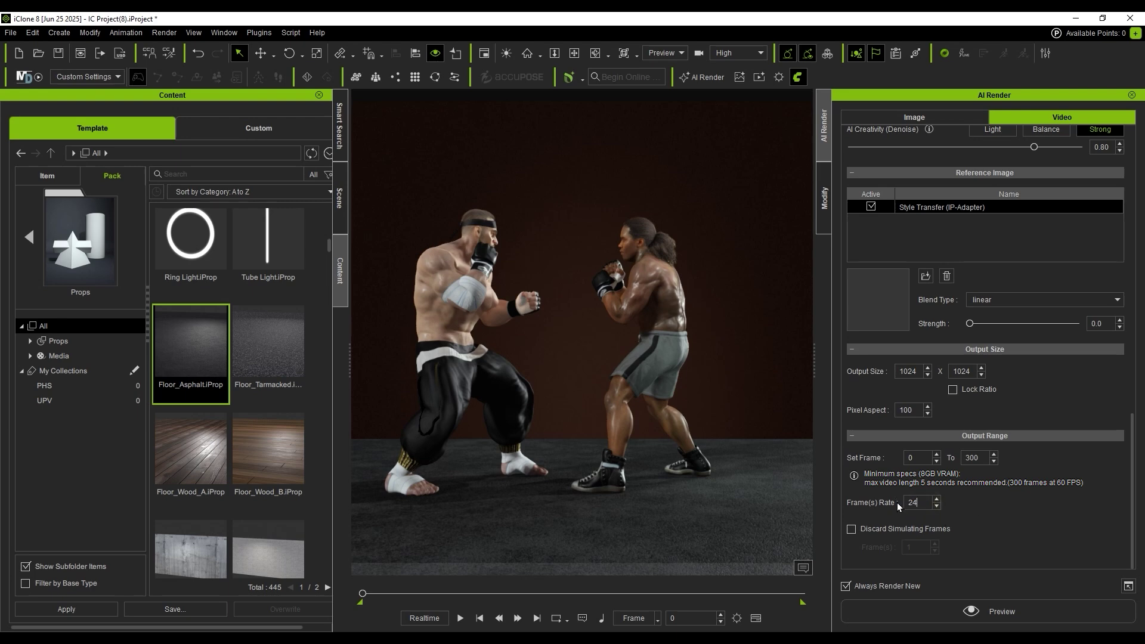
left_click(1017, 509)
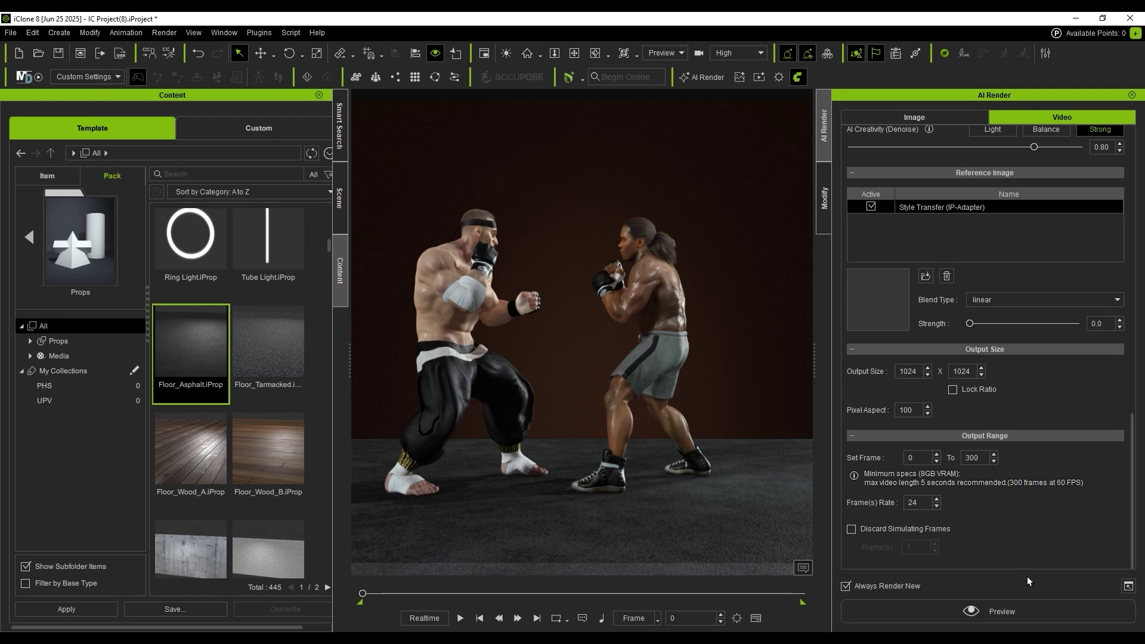
left_click(1019, 613)
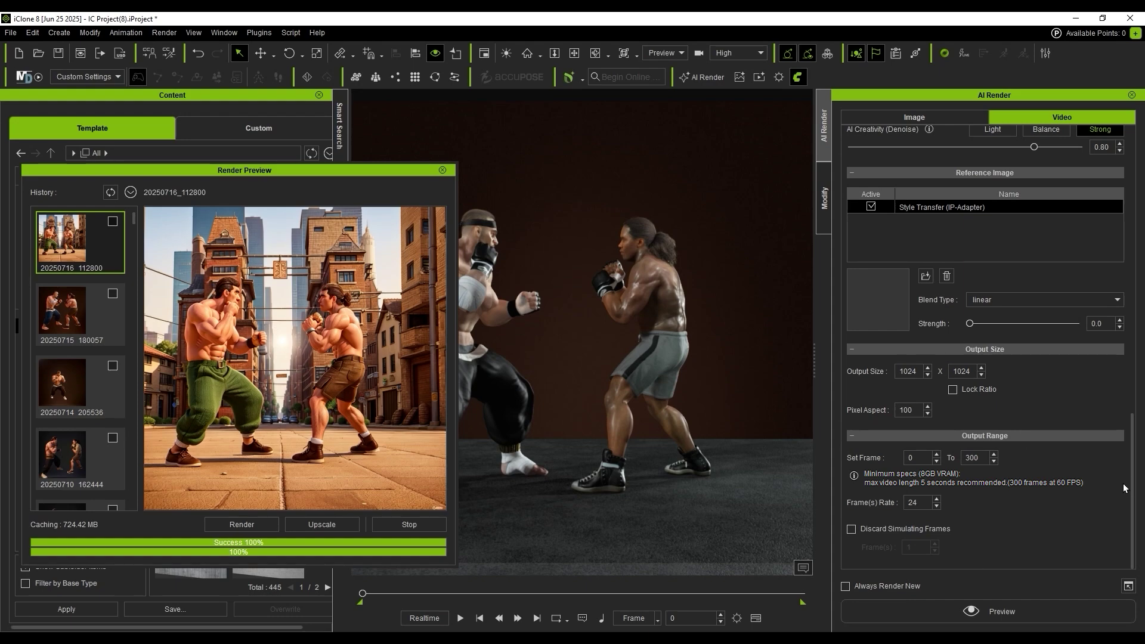
Scroll the AI Render panel back up to the custom prompt while the preview finishes.
left_click_drag(1132, 483, 1140, 230)
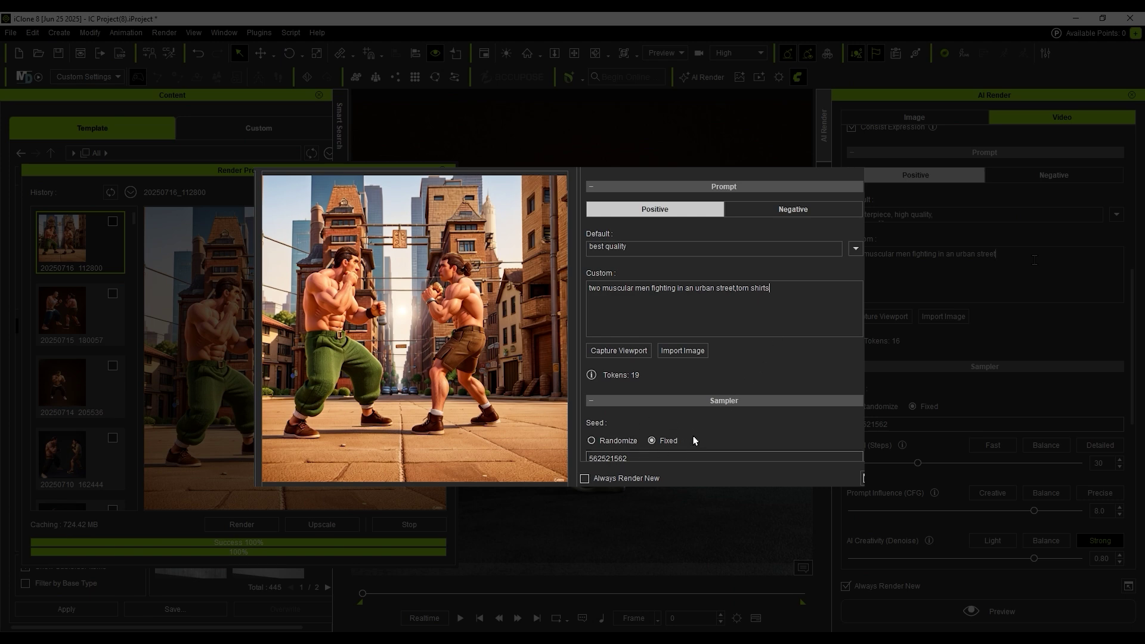
Append torn shirts, sweaty bodies and a face-off phrase to the custom prompt.
left_click(795, 289)
type(",torn shirts, sweaty bodies,")
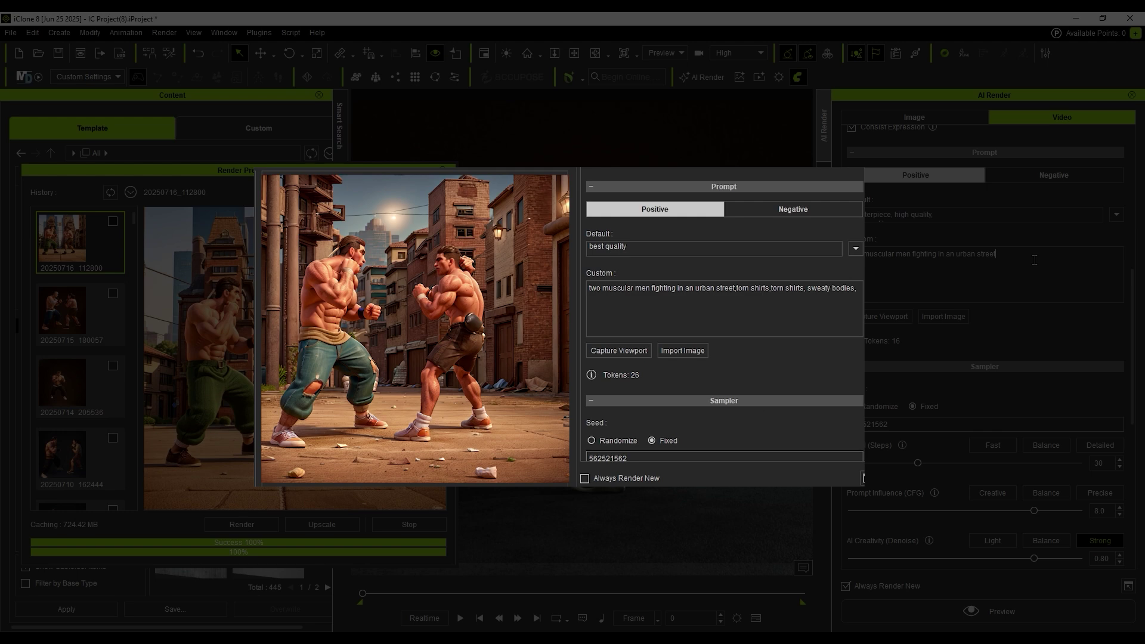
type("Vin Diesel and Jason Statham style face-off,")
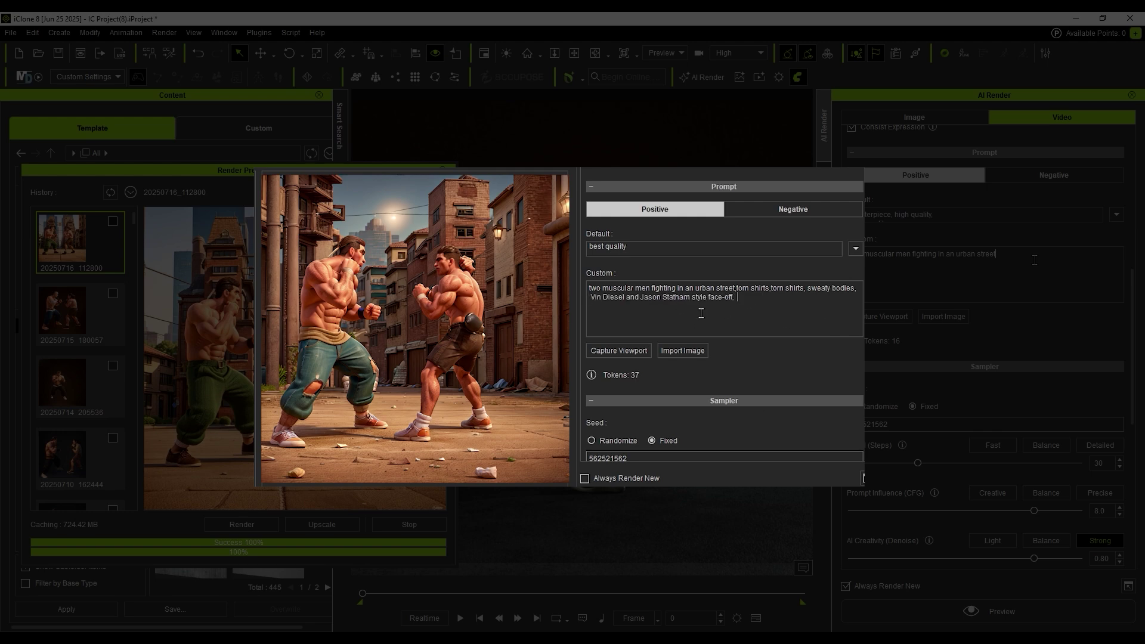
left_click_drag(589, 297, 739, 301)
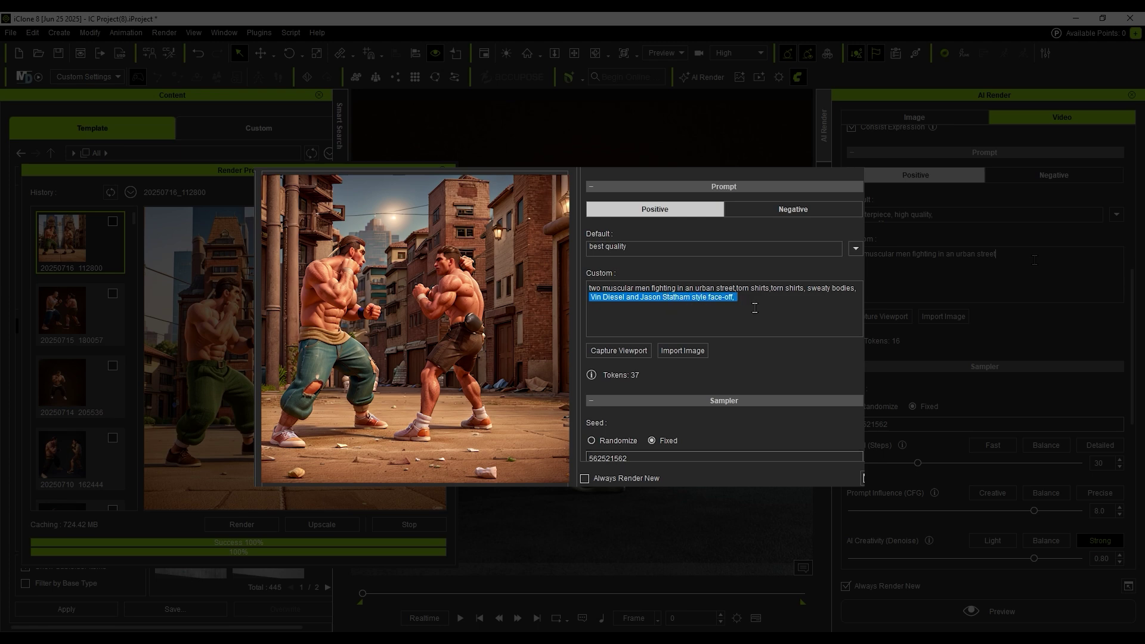
left_click(755, 308)
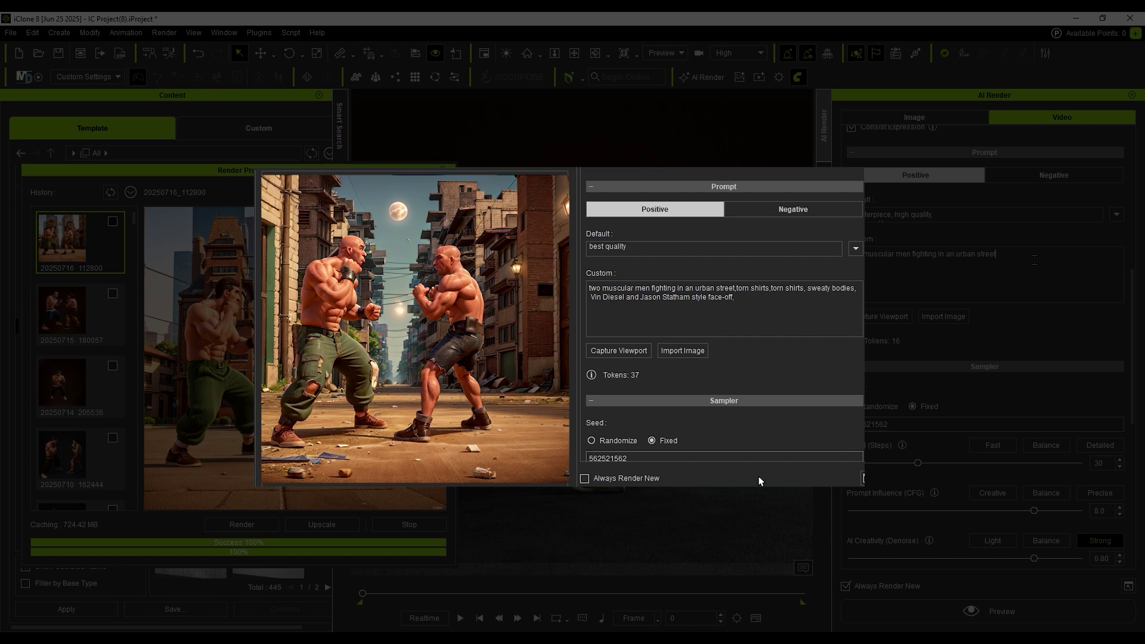
Add dramatic shadows, night setting and intense action lines, then re-render the preview.
key("ctrl+v")
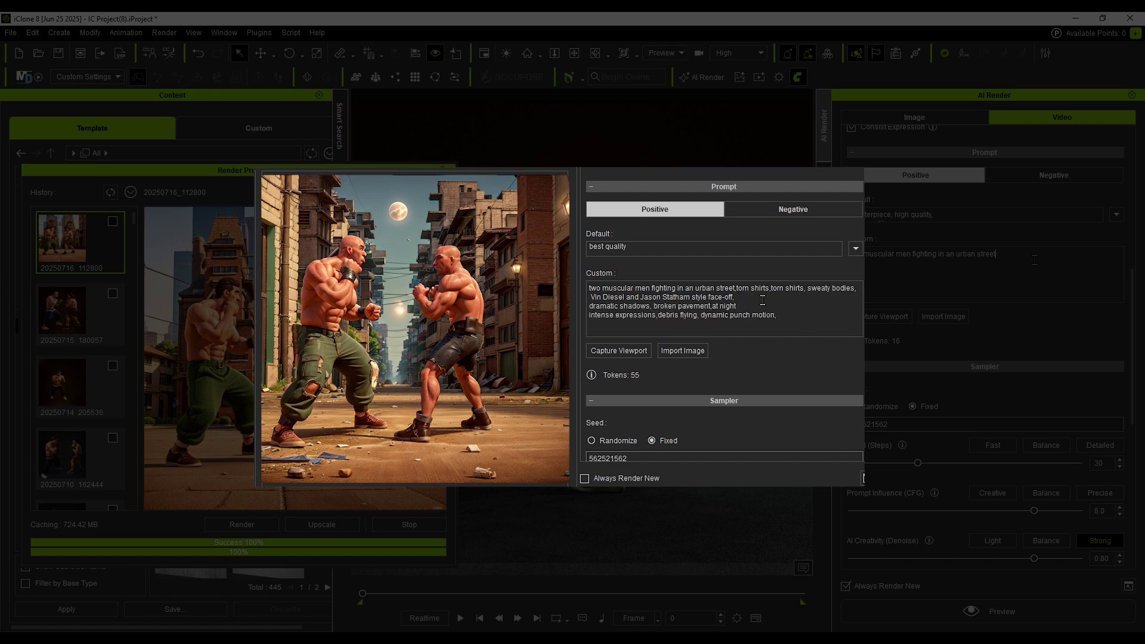
left_click_drag(737, 306, 587, 306)
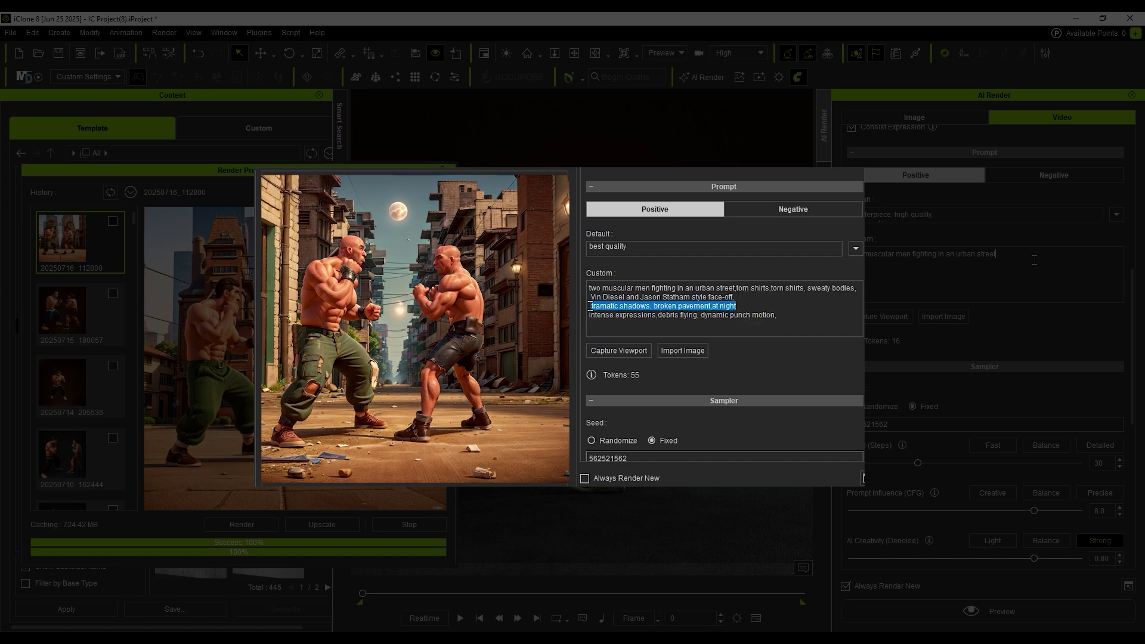
left_click_drag(798, 317, 579, 310)
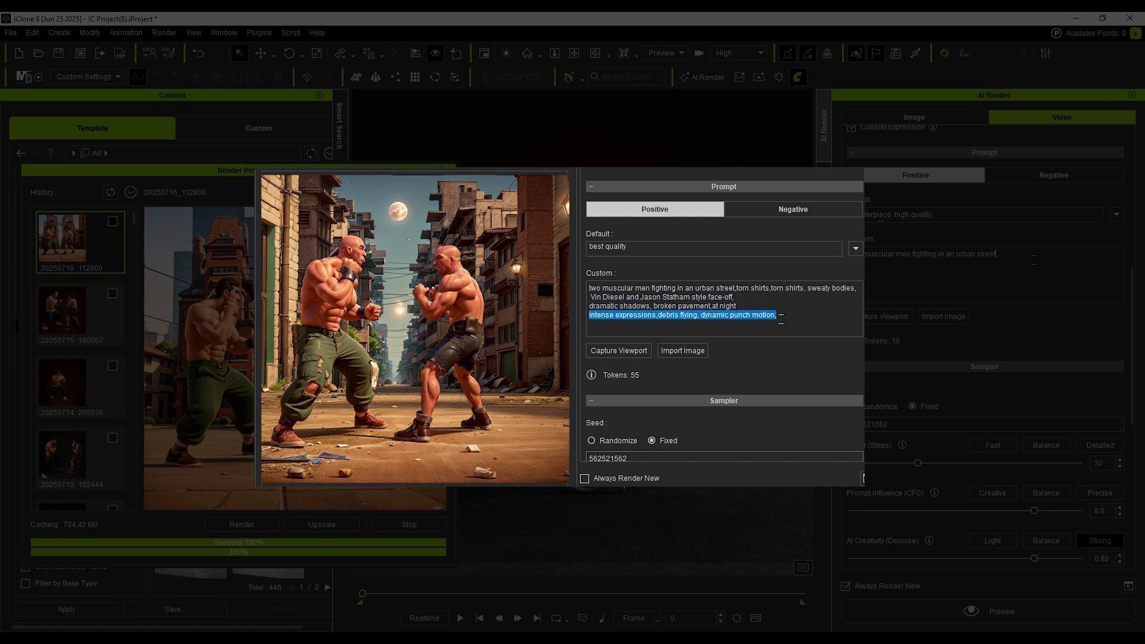
left_click(544, 351)
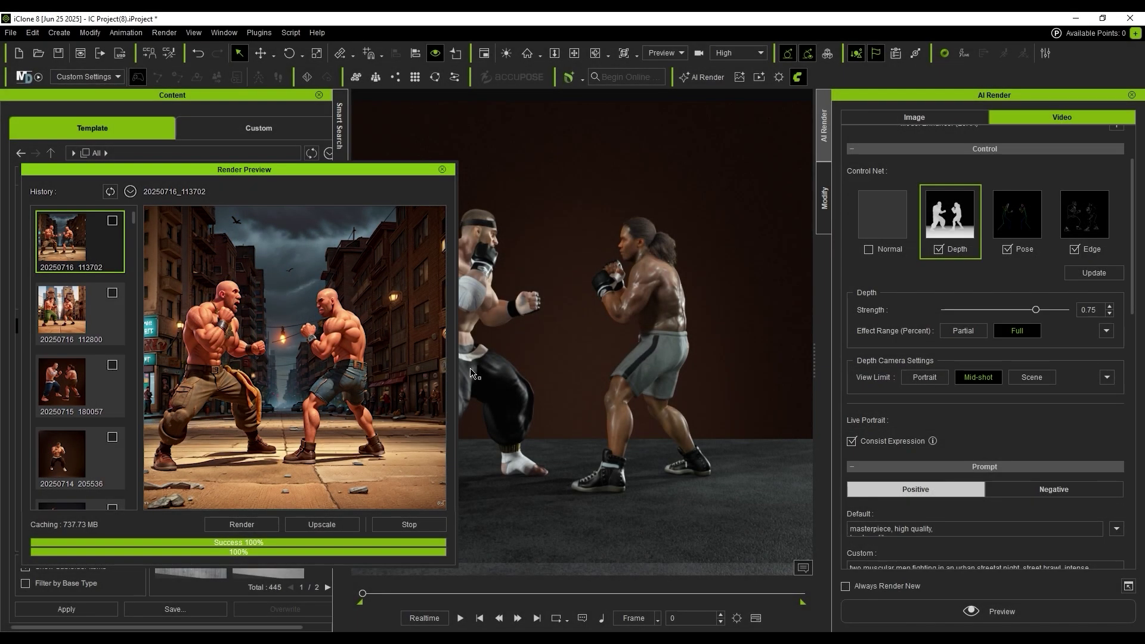
In the video render options, try Wan2.1 FusionX 14B VACE, then settle on Wan2.1 Fun 1.3B Control.
left_click(242, 525)
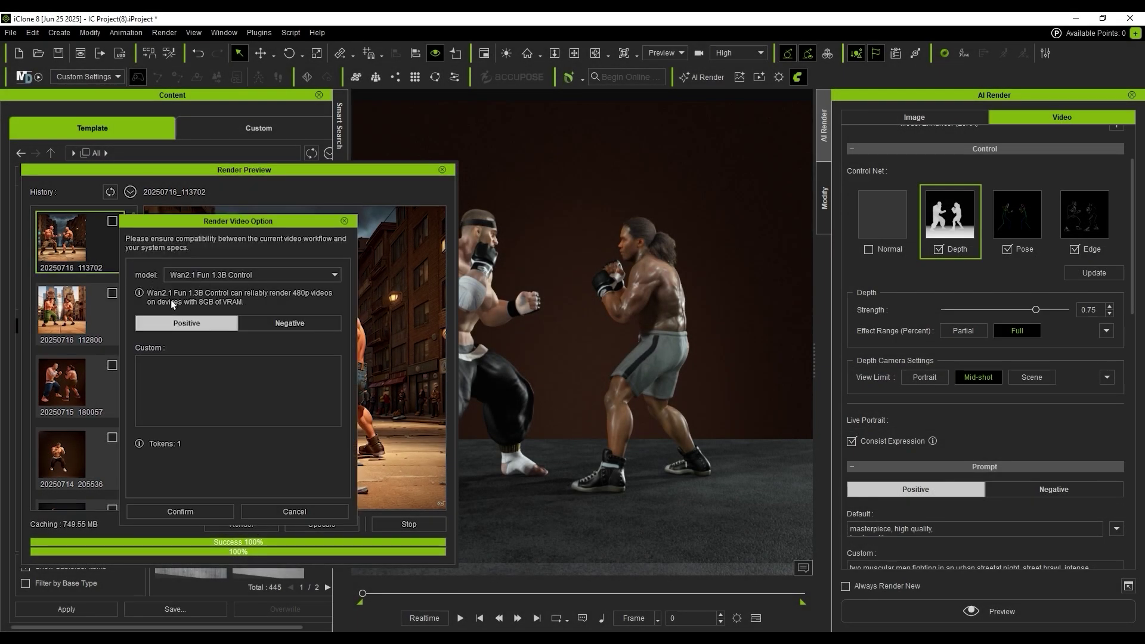
left_click(242, 275)
left_click(225, 294)
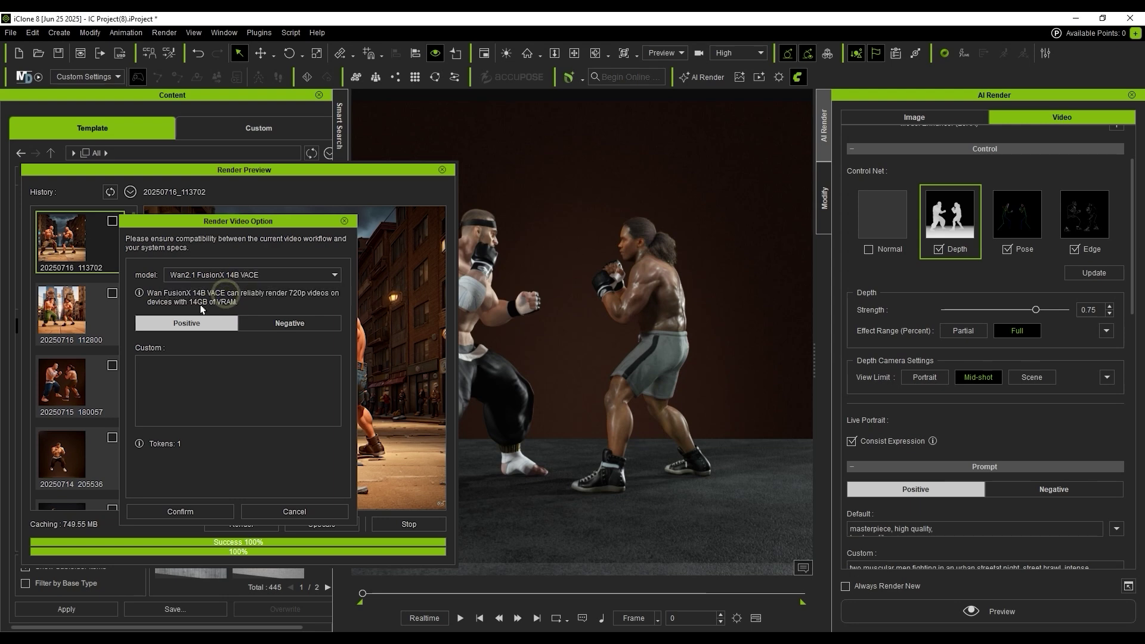
left_click(244, 277)
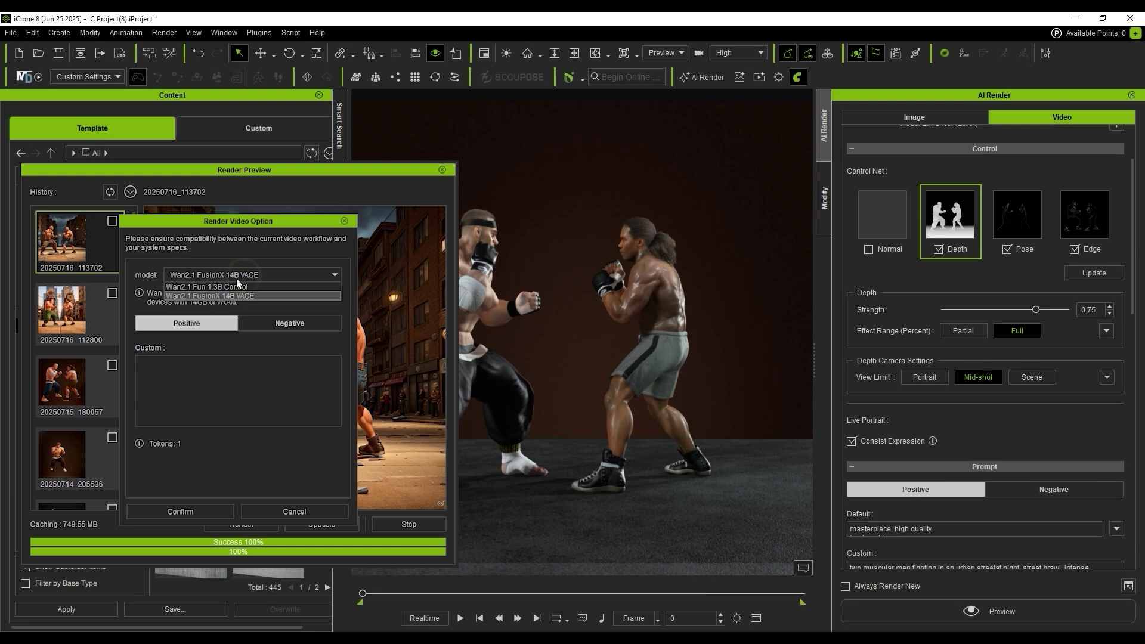
left_click(251, 292)
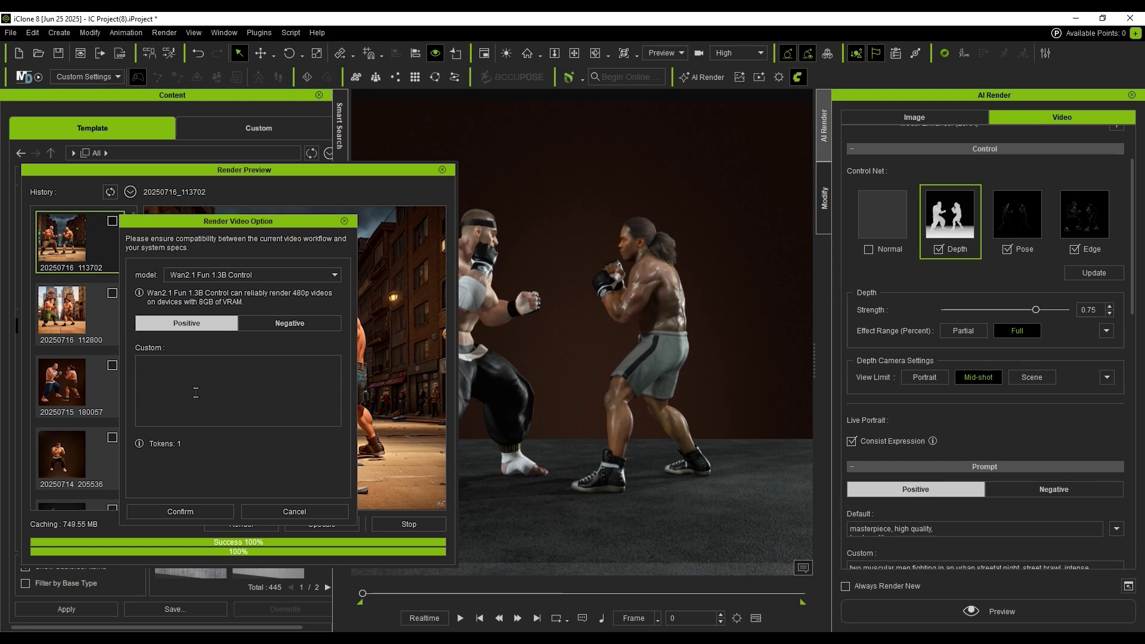
Confirm the render settings and save the generated video as 'StreetFi'.
left_click(195, 515)
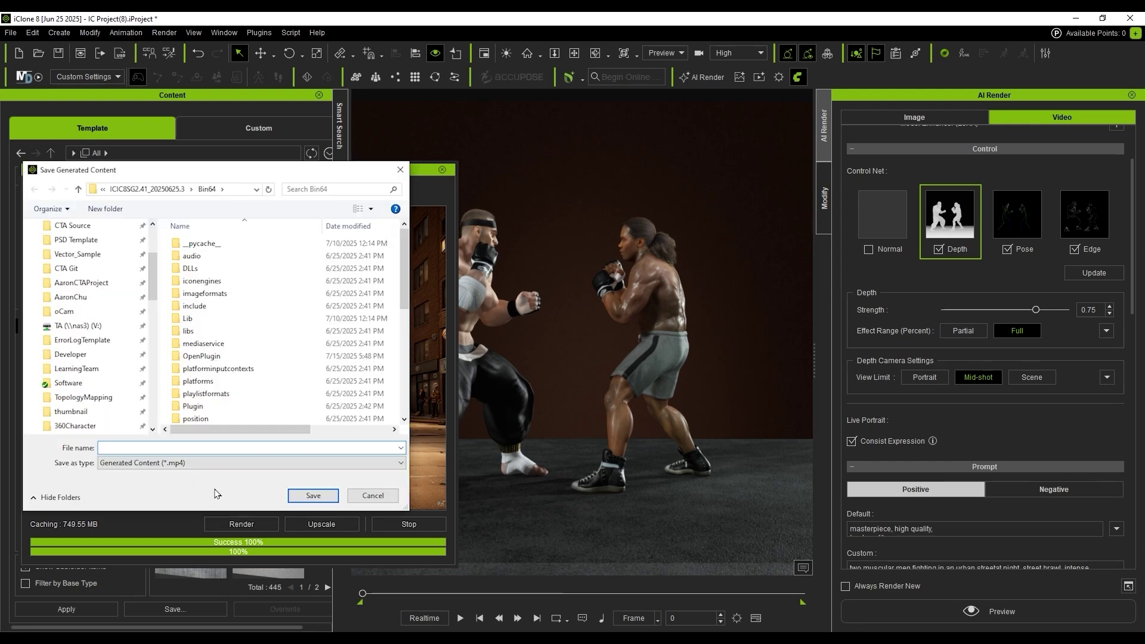
left_click(159, 446)
type("StreetFighters")
left_click(313, 496)
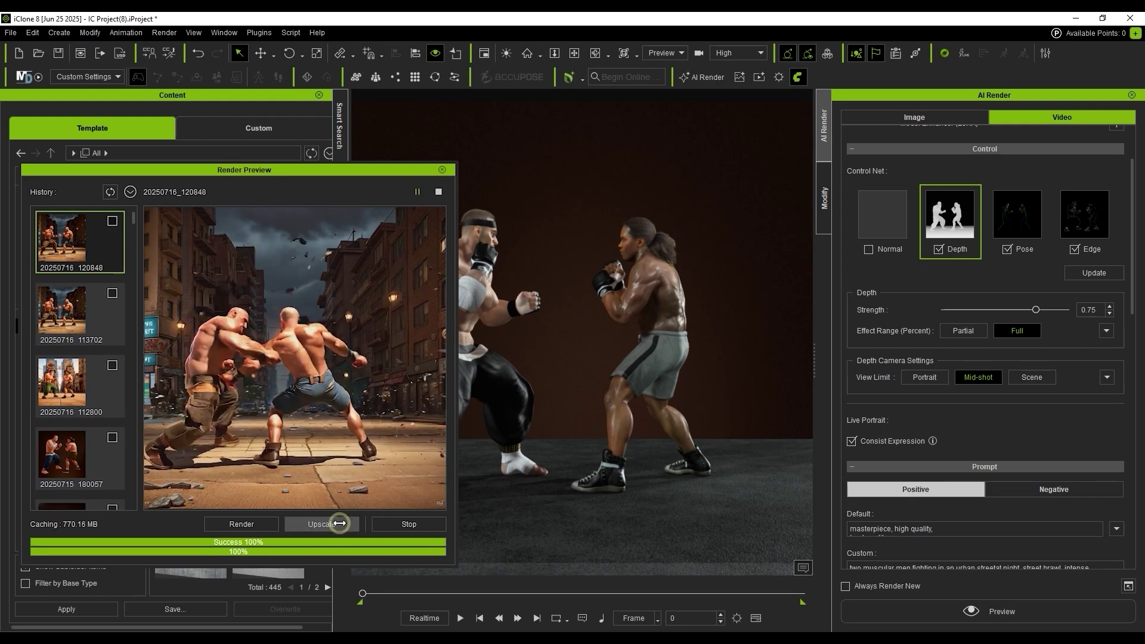
Open the Upscale Option dialog for the rendered street-fight video.
left_click(335, 525)
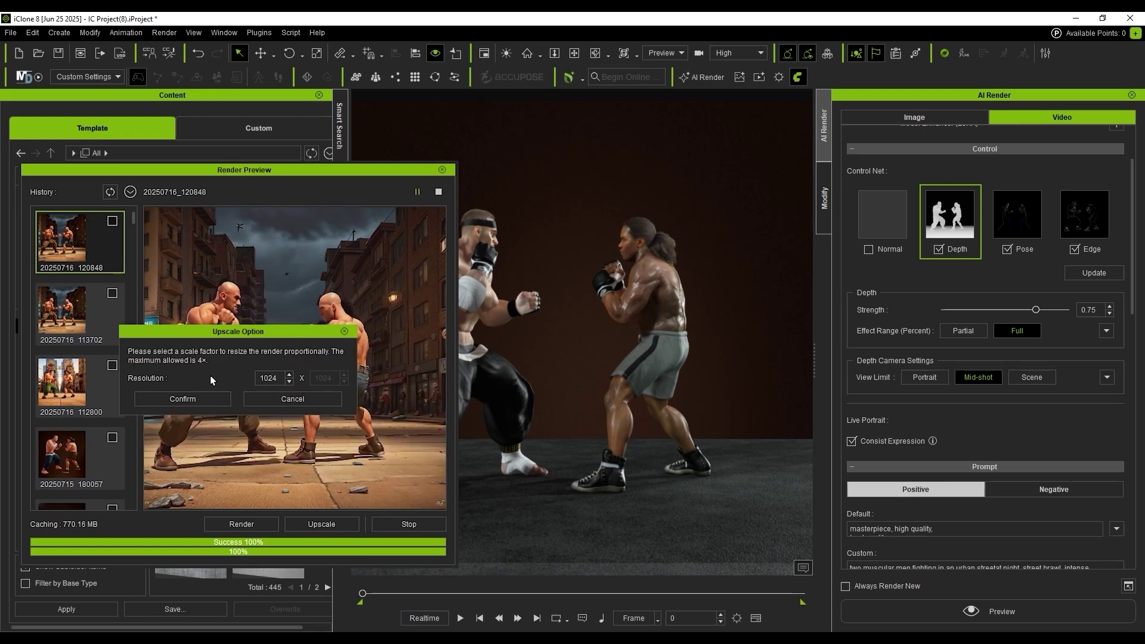